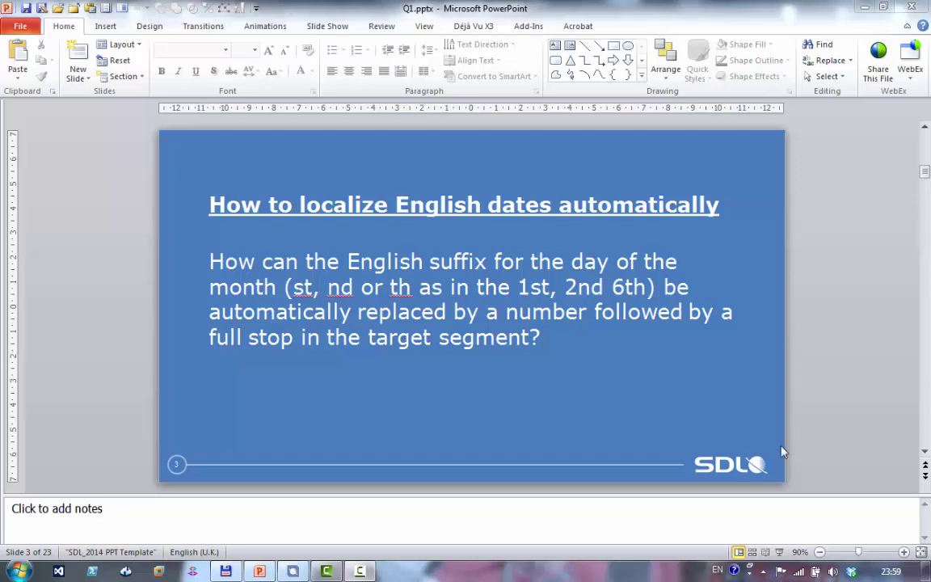
- Look through the slides on date recognition and the Terminjector and SDLXLIFF Toolkit options, and close the presentation
scroll(346, 393, down, 1)
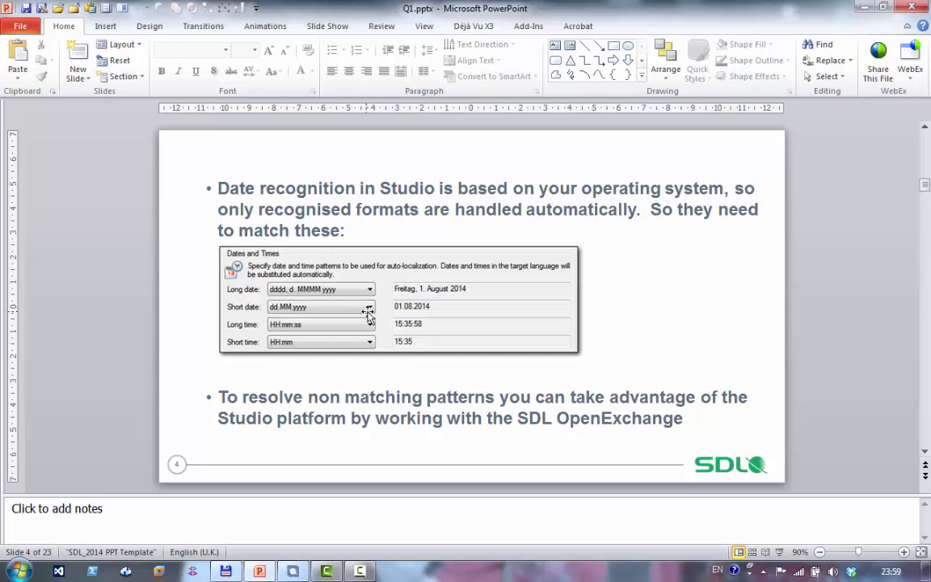
scroll(368, 315, down, 1)
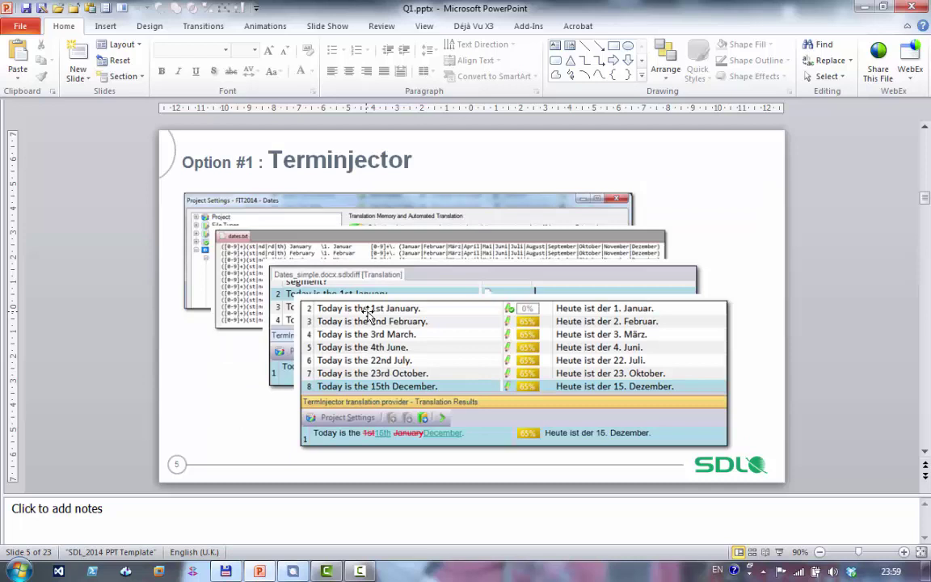
scroll(368, 313, down, 1)
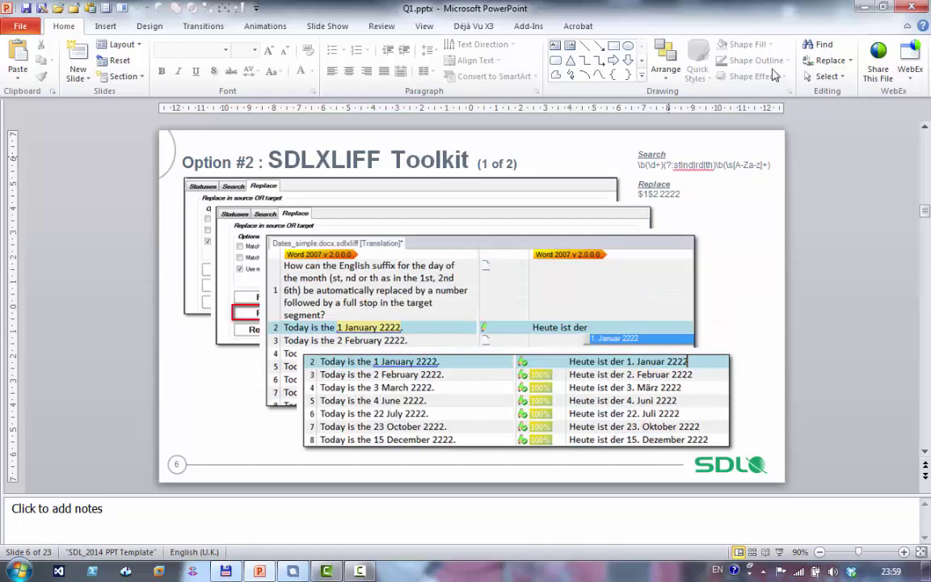
click(912, 10)
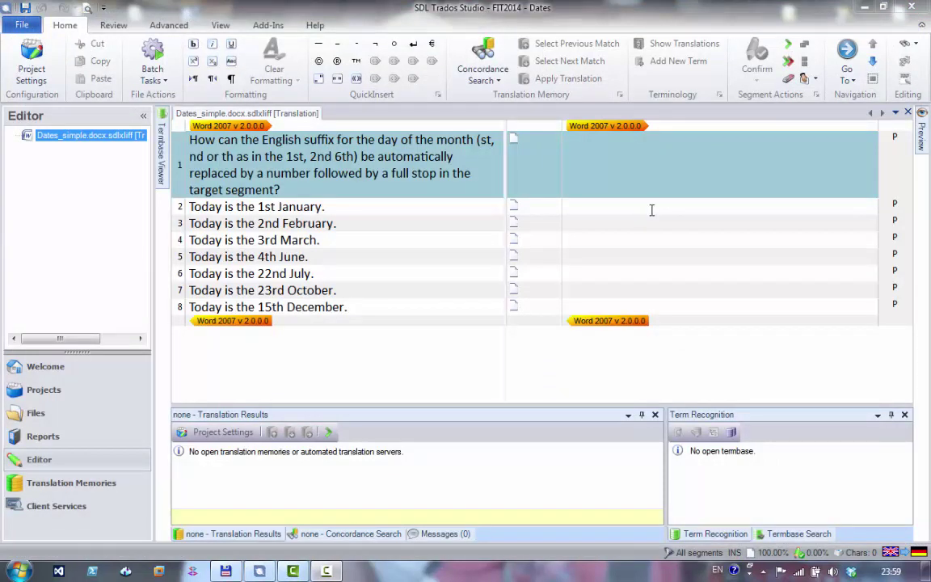
- Add the file-based translation memory Date (en-de).sdltm to all language pairs in the project settings
click(30, 65)
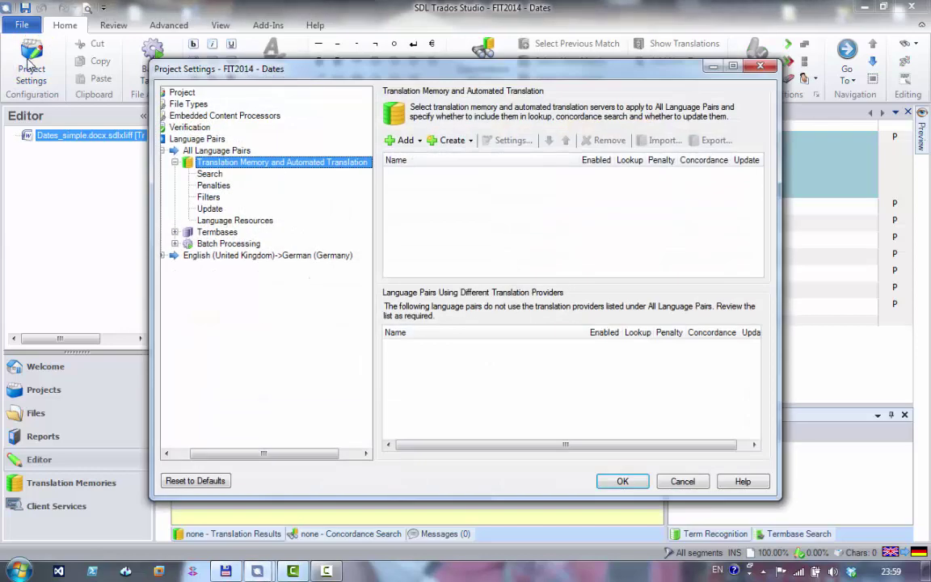
click(390, 142)
click(413, 156)
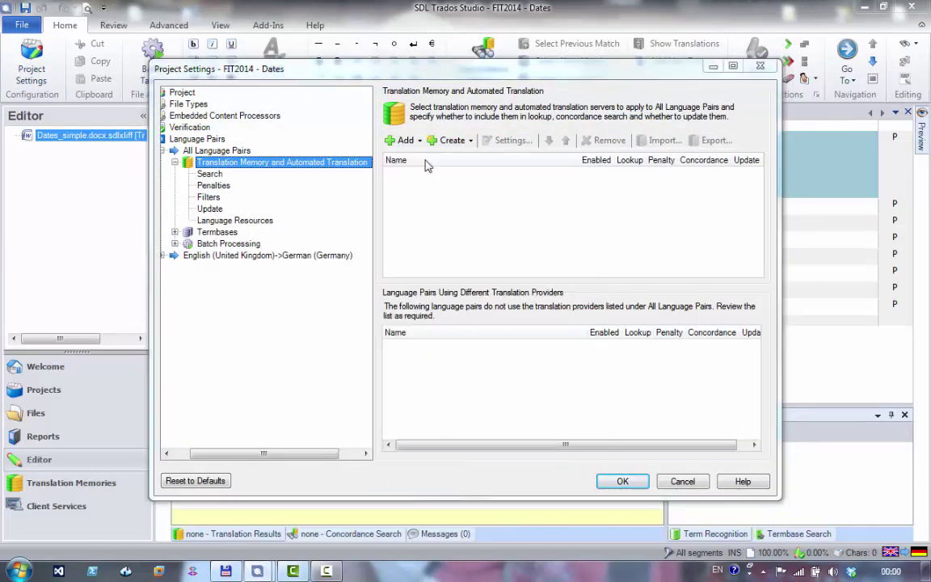
click(364, 183)
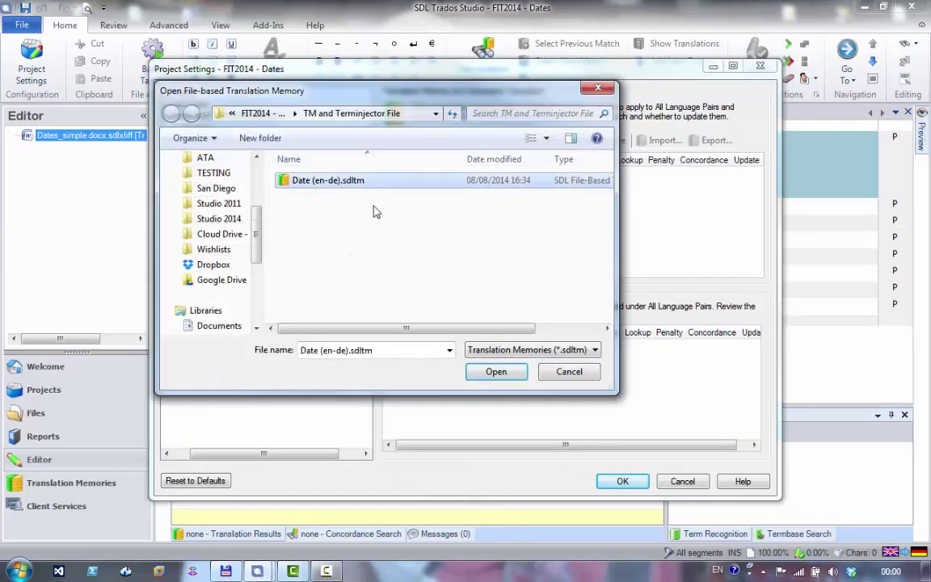
click(511, 374)
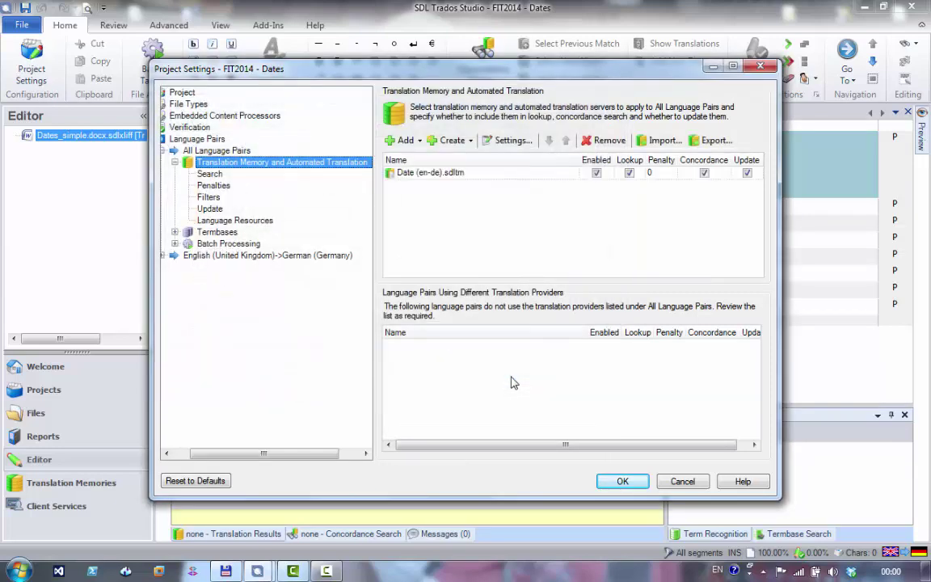
click(623, 481)
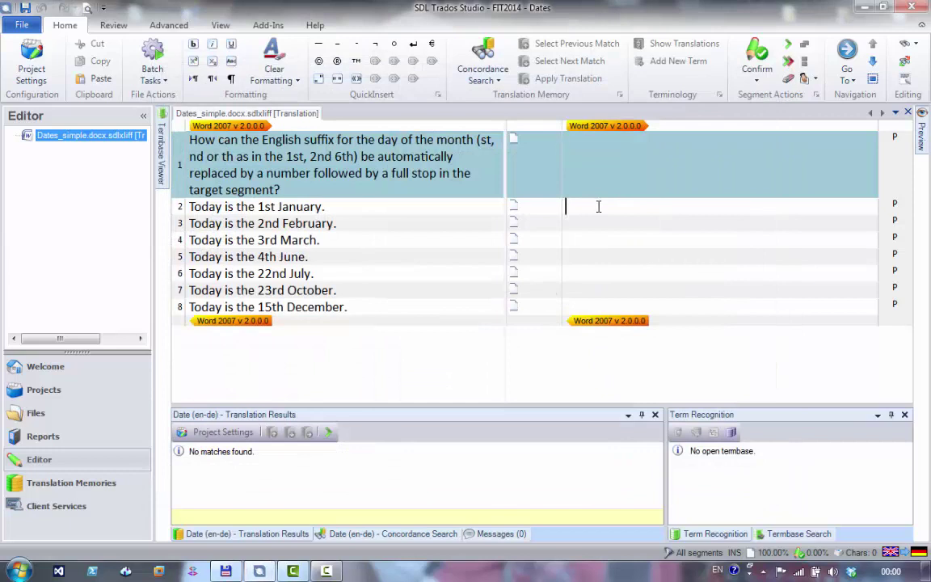
- Edit the source text of segment 2 to read "Today is the 1 January 2014."
click(598, 207)
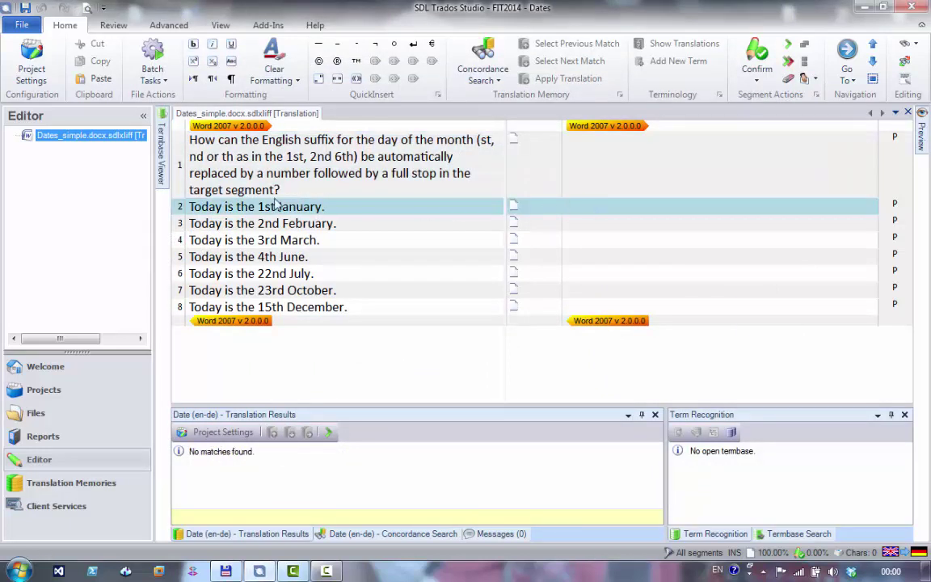
right_click(396, 210)
click(453, 362)
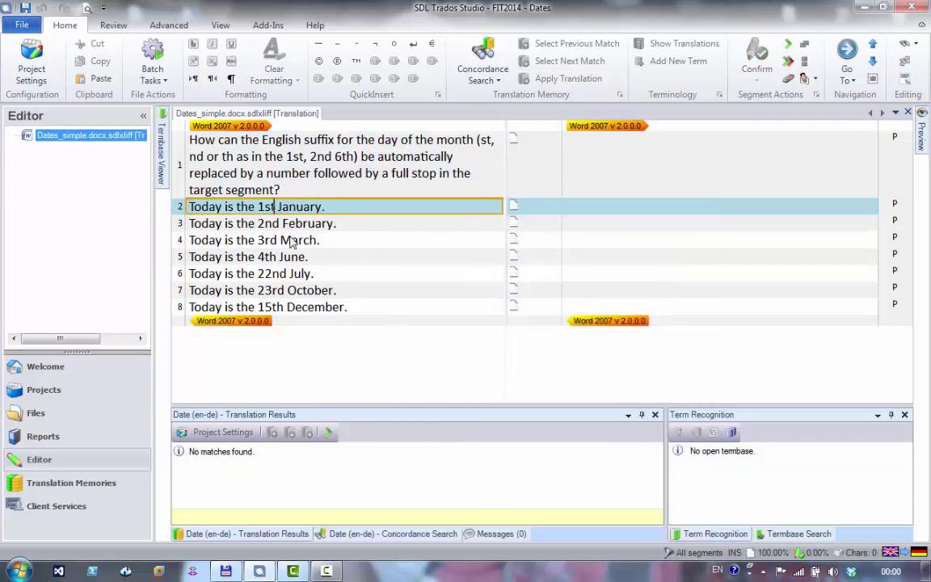
key(BackSpace)
key(BackSpace)
key(Right)
key(Right)
key(Right)
key(Right)
key(Right)
key(Right)
key(Right)
key(Right)
text(2014)
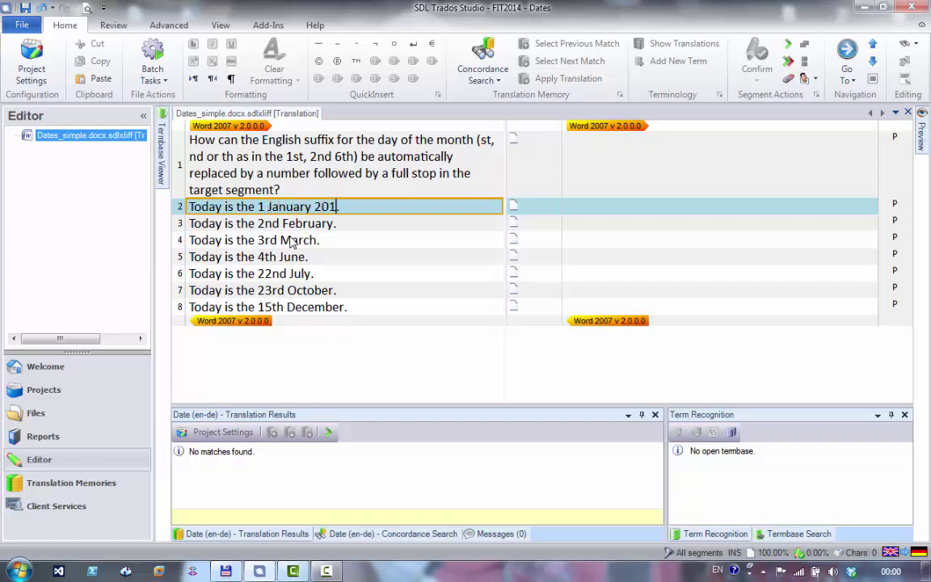
- Insert the auto-localized date "1. Januar 2014" into the target of segment 2
click(615, 209)
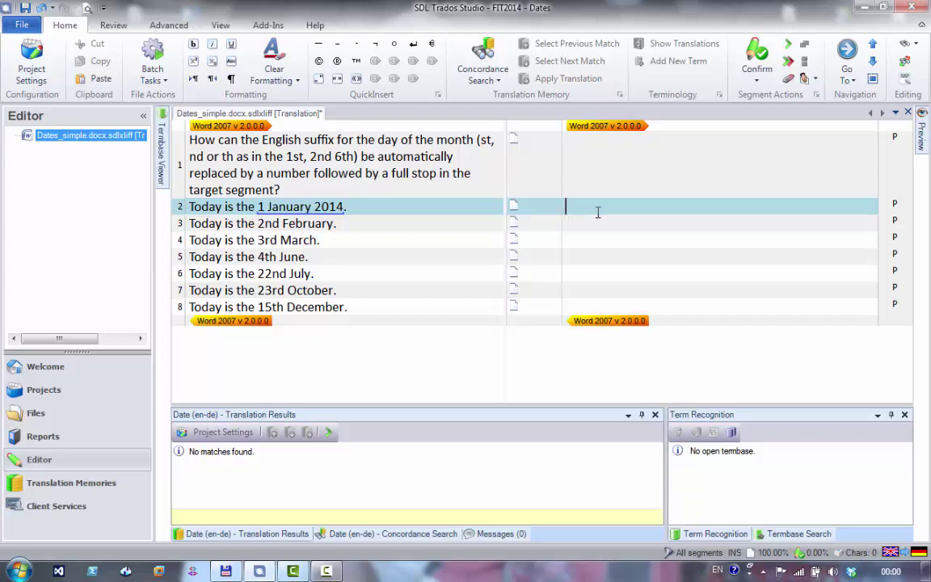
key(ctrl+comma)
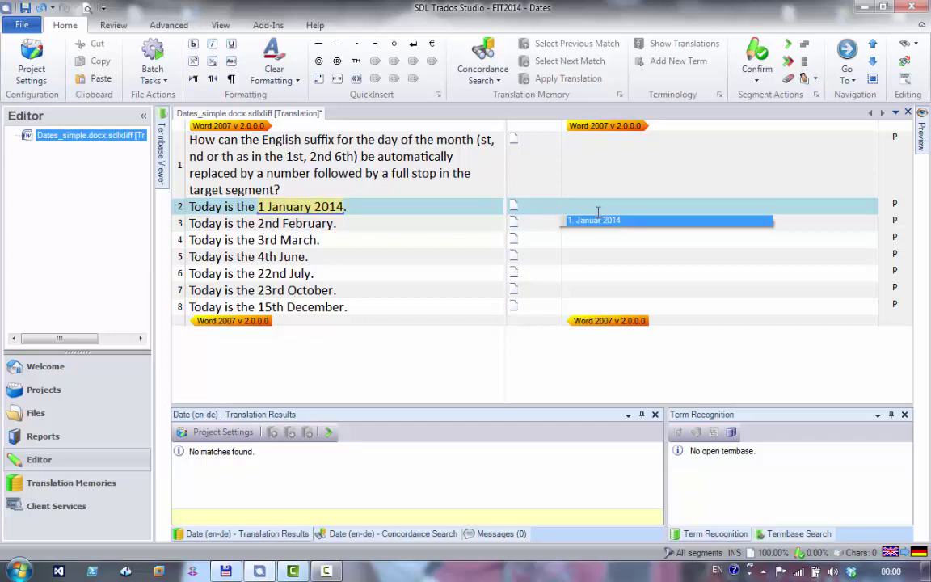
key(Return)
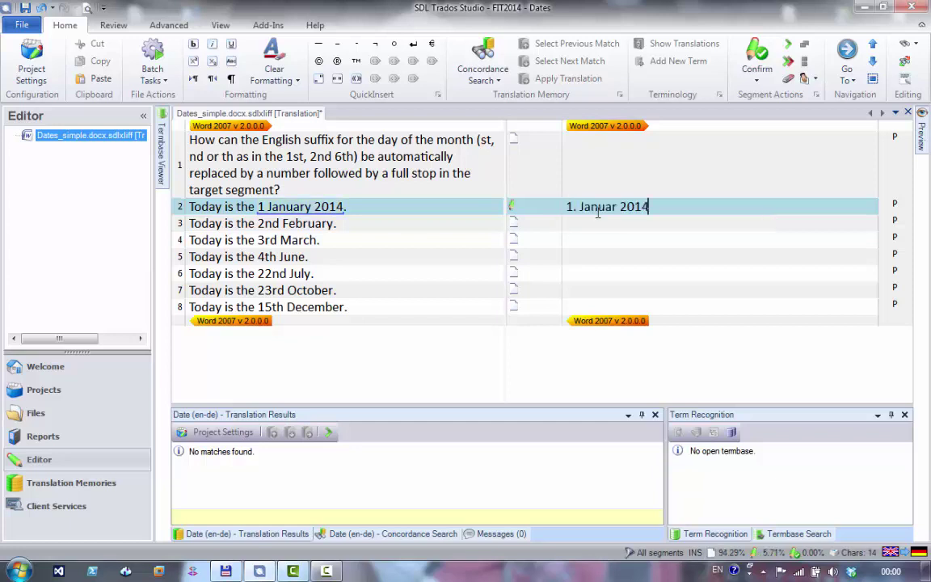
- Clear the target of segment 2 and restore its source text to "Today is the 1st January."
key(alt+Delete)
click(479, 208)
key(BackSpace)
key(BackSpace)
key(BackSpace)
key(BackSpace)
key(BackSpace)
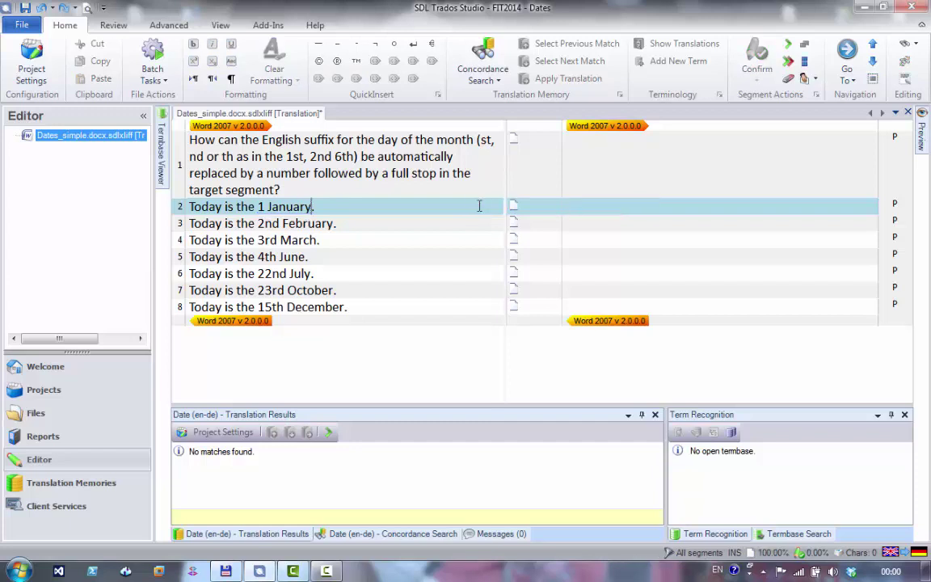
key(ctrl+Left)
key(Left)
text(st)
click(600, 206)
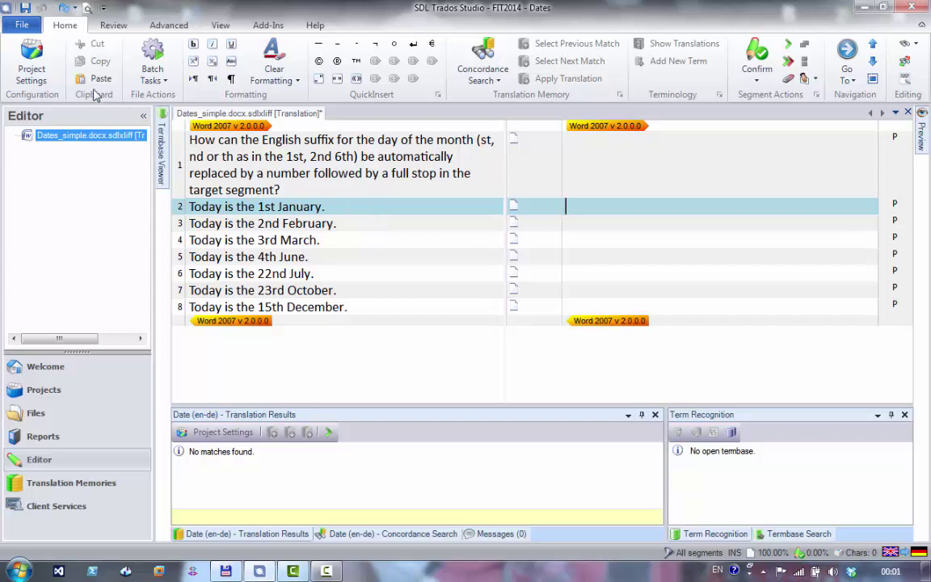
- Remove the translation memory Date (en-de).sdltm from the project settings
click(32, 64)
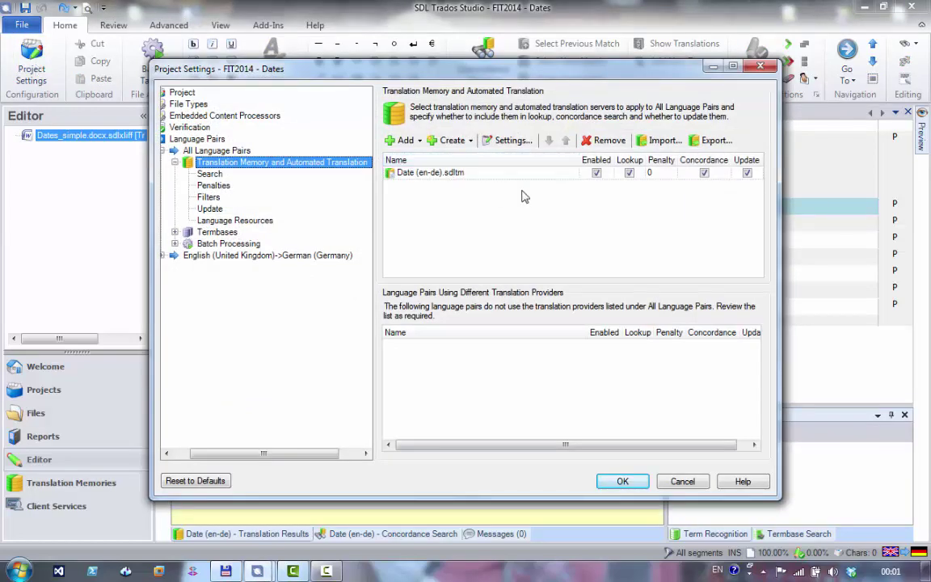
click(465, 164)
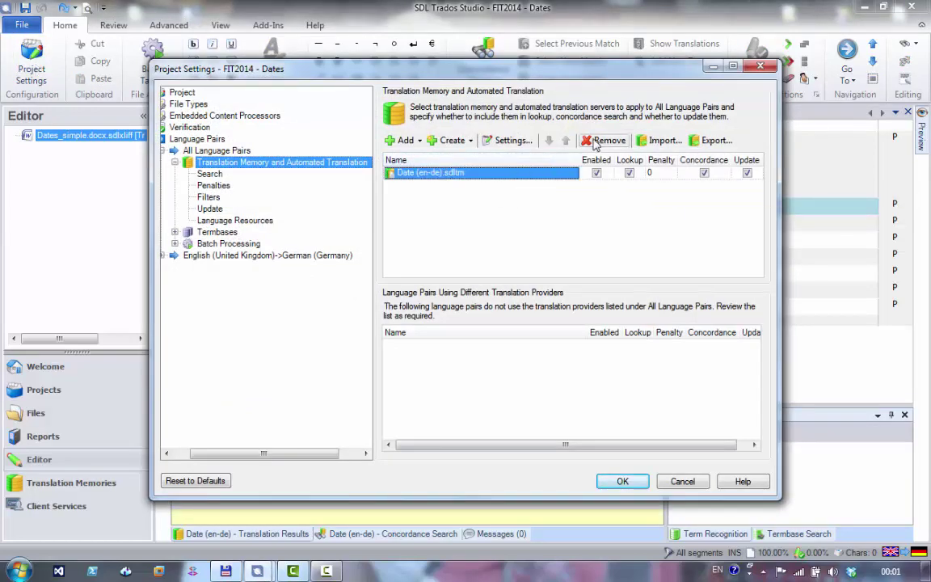
click(595, 142)
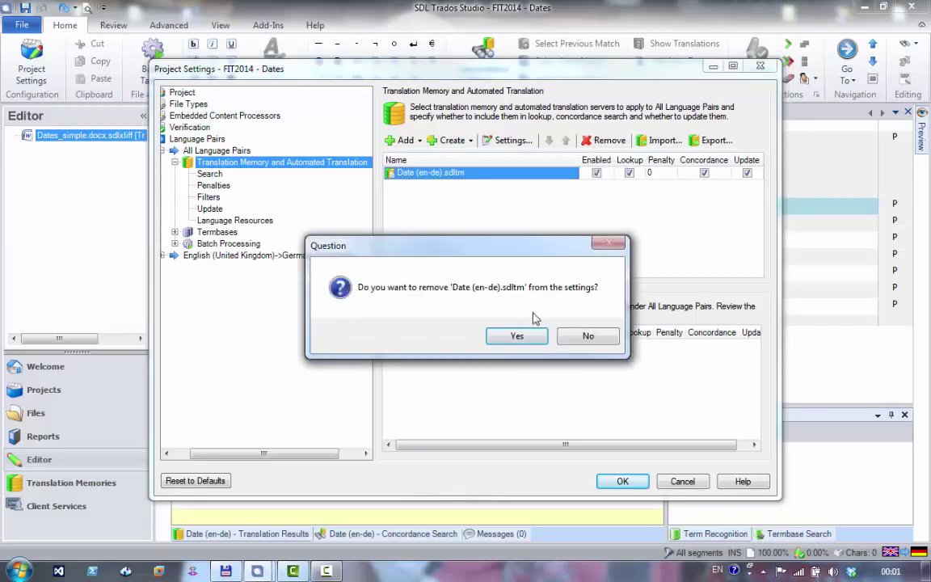
click(530, 337)
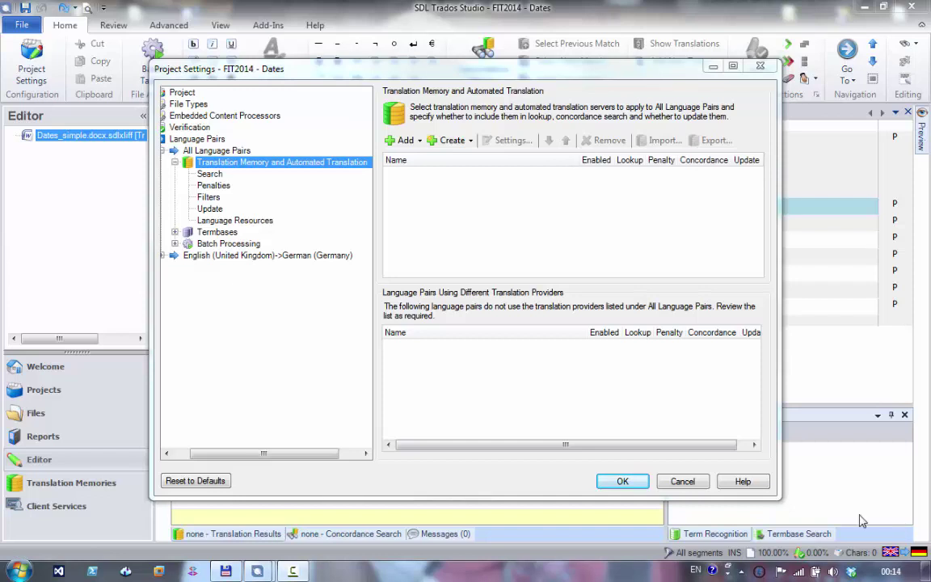
- Add the TermInjector translation provider and set its translation memory to Date (en-de).sdltm
click(412, 144)
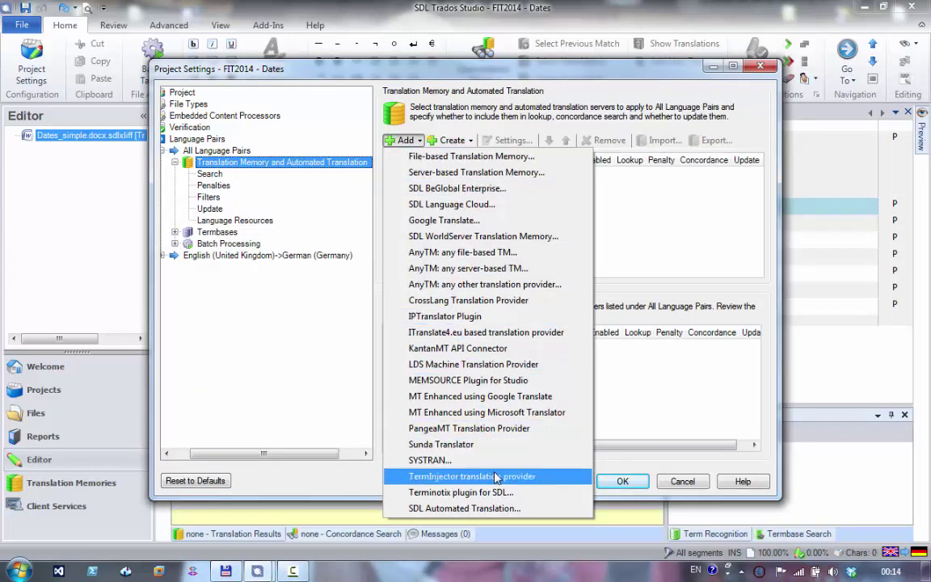
click(547, 483)
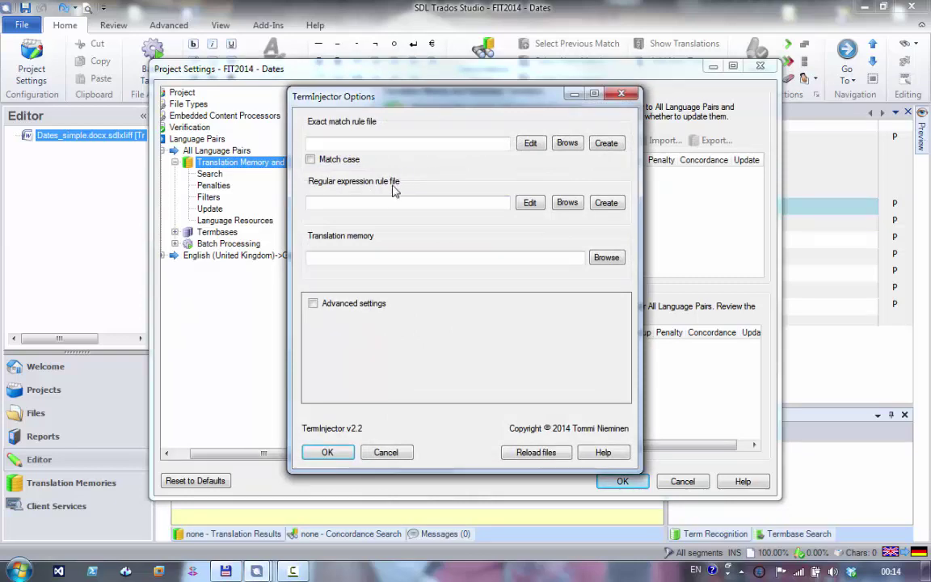
click(606, 259)
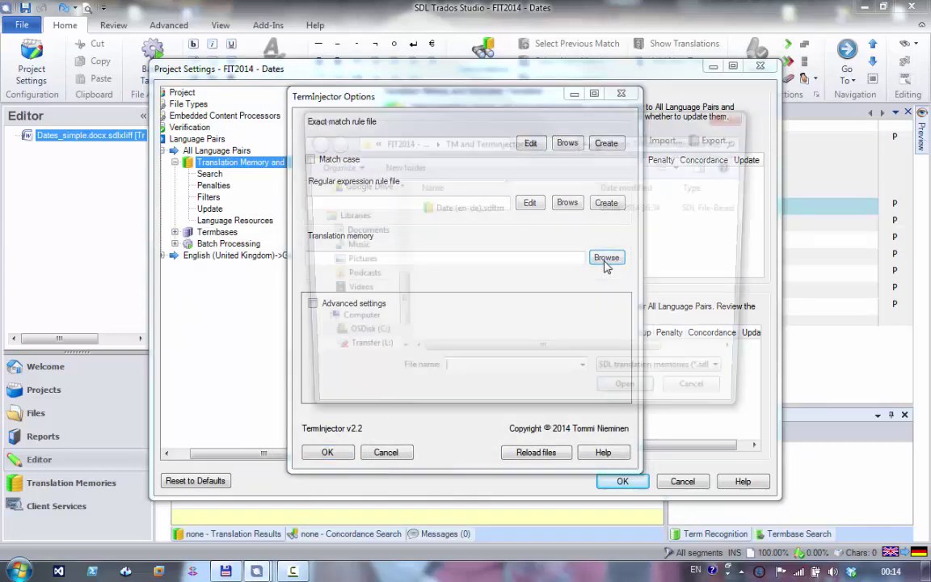
click(489, 210)
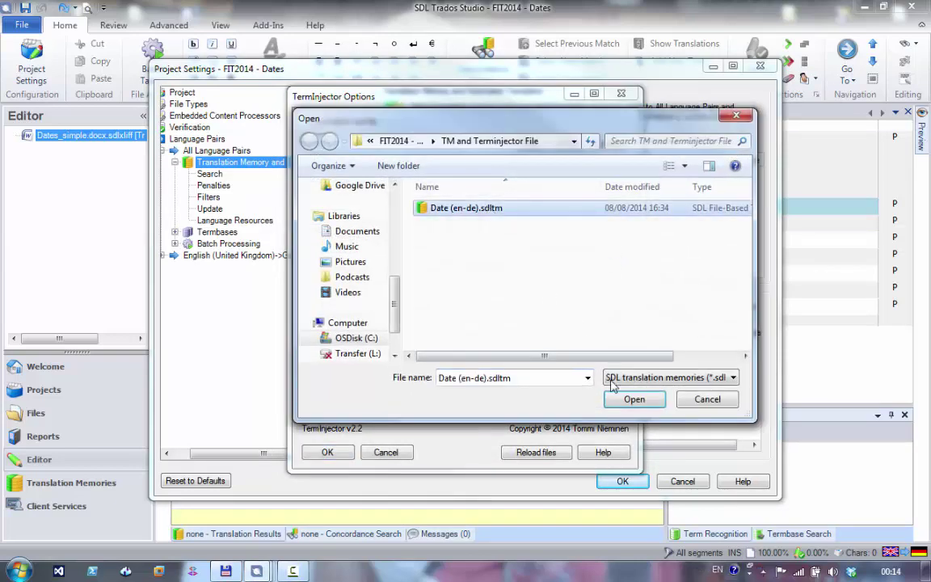
click(631, 400)
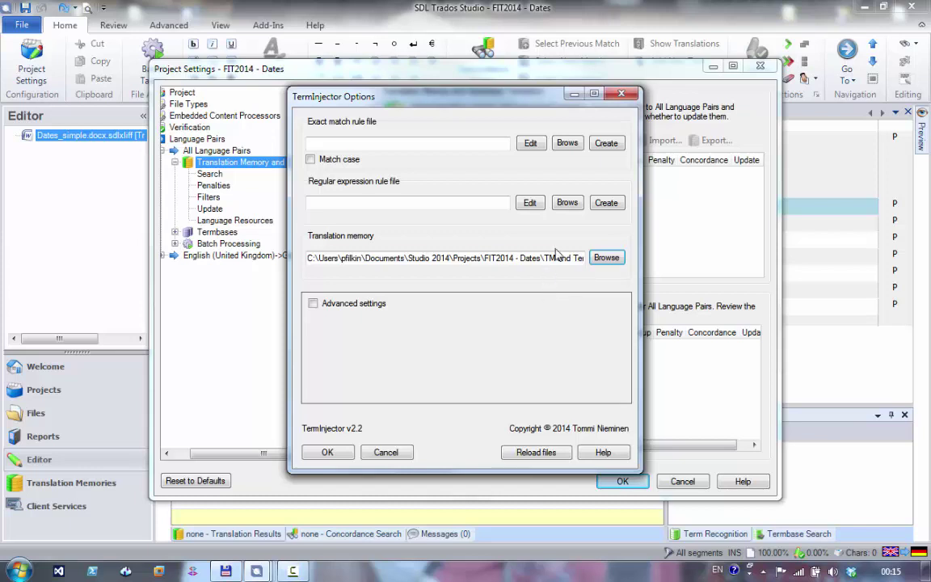
- Set dates.txt as TermInjector's regular expression rule file and apply the provider and project settings
click(567, 202)
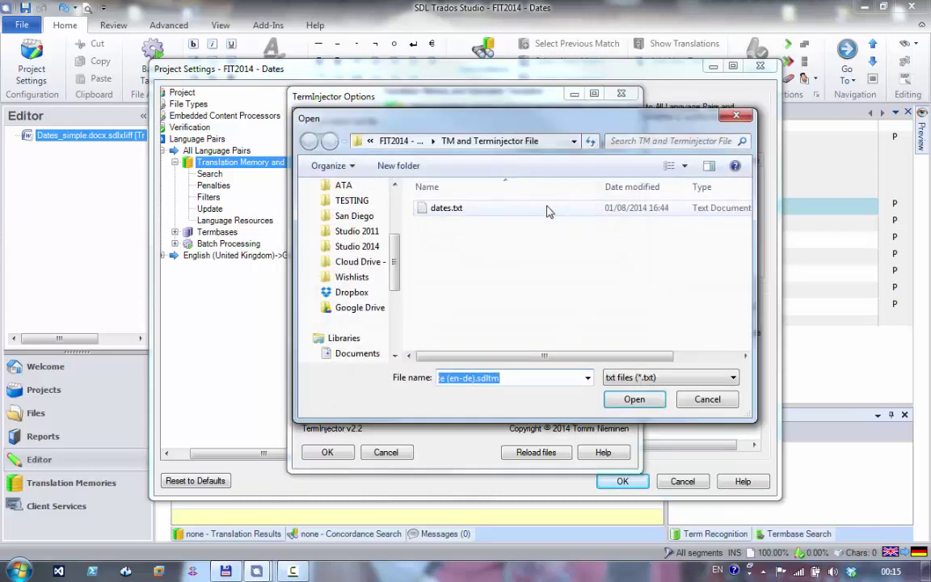
click(498, 210)
click(647, 406)
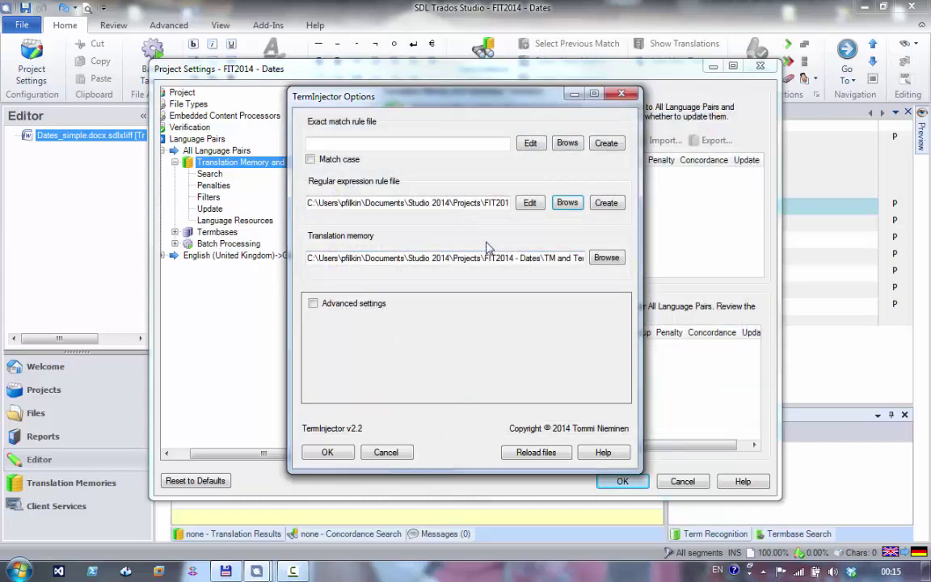
click(338, 454)
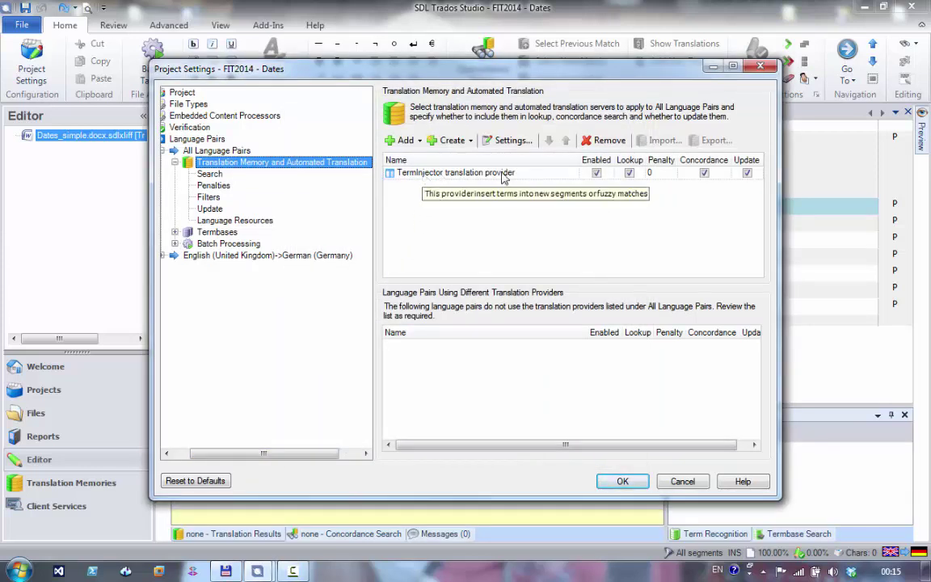
click(625, 482)
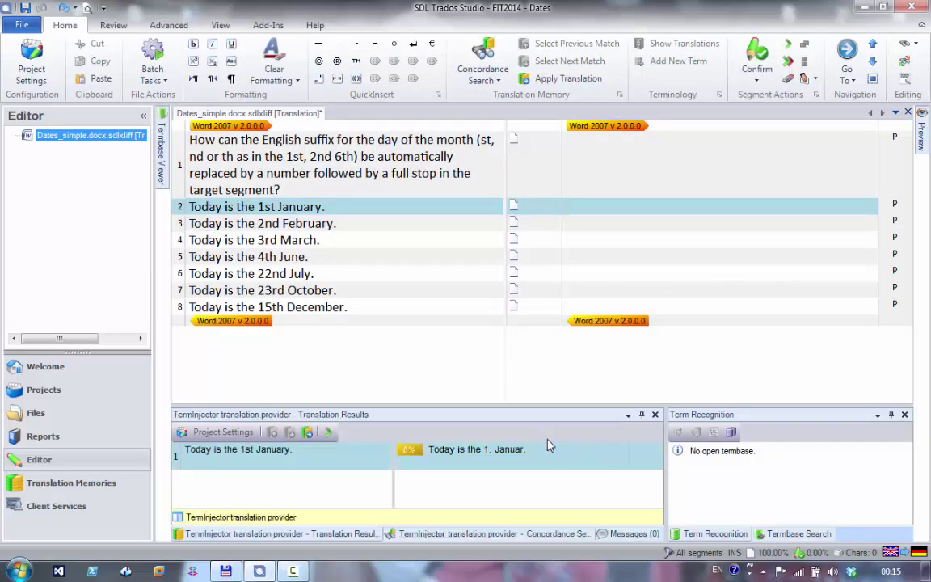
- Switch to Total Commander and open dates.txt from the TM and Terminjector File folder
mouse_move(396, 461)
mouse_move(256, 521)
click(255, 572)
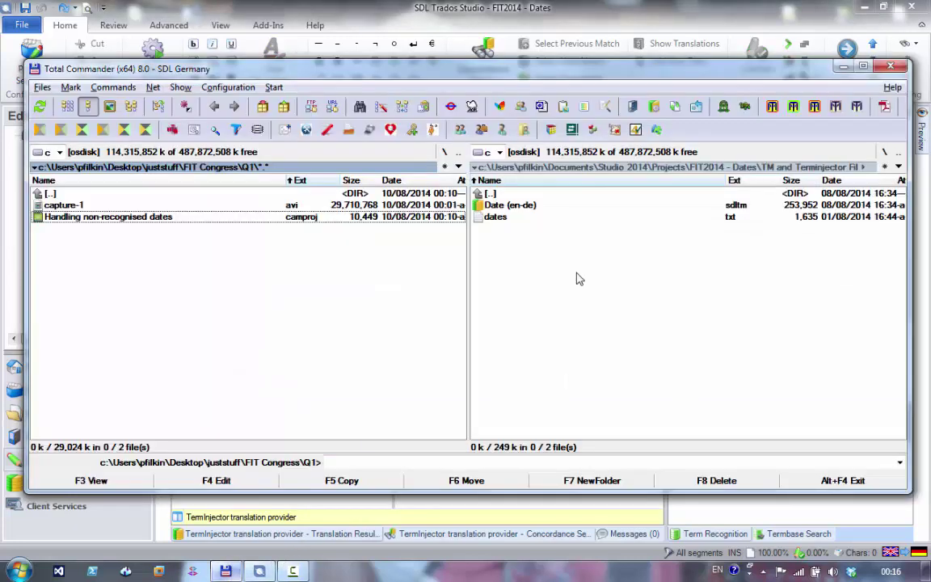
click(517, 220)
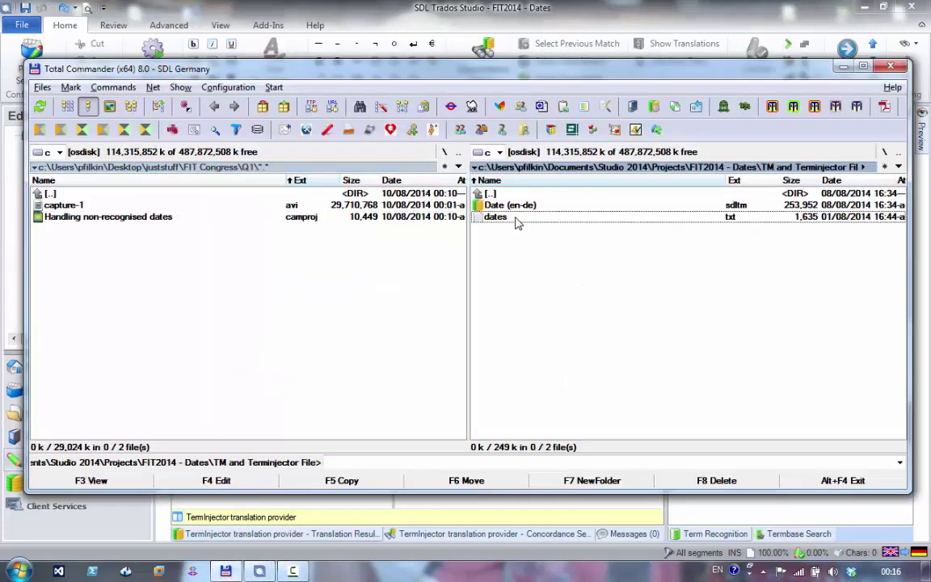
double_click(516, 218)
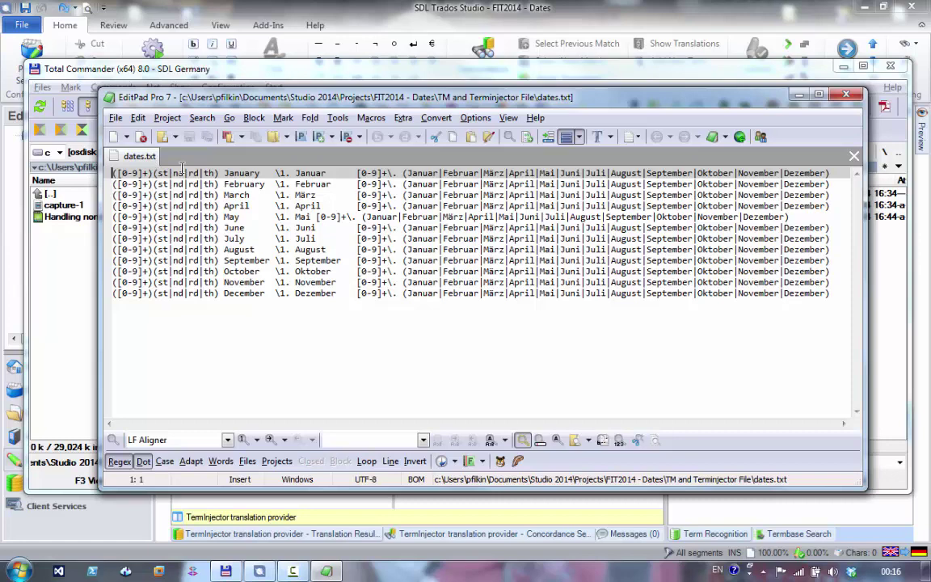
- Examine the source pattern of the January rule, highlighting its number group ([0-9]+)
click(261, 173)
drag(261, 173, 114, 173)
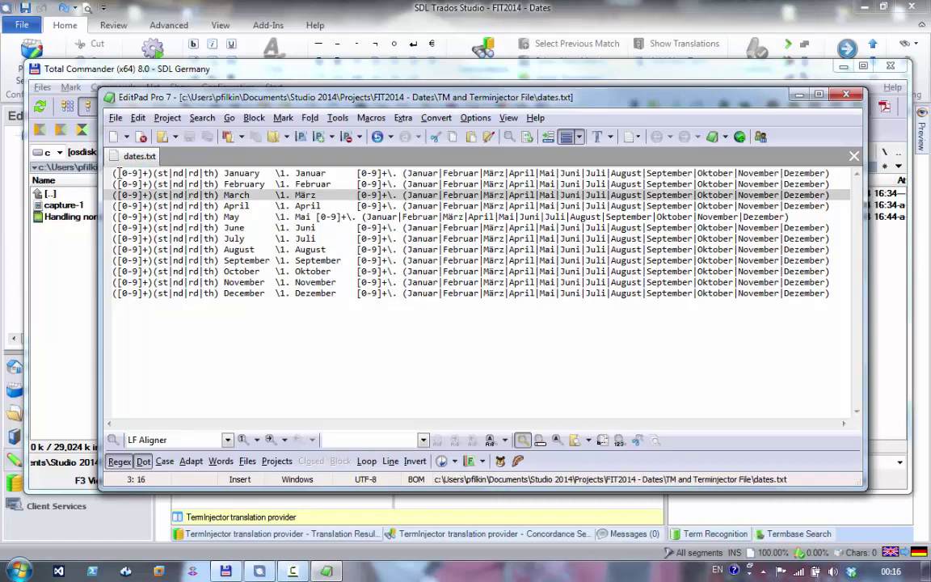
drag(116, 173, 152, 173)
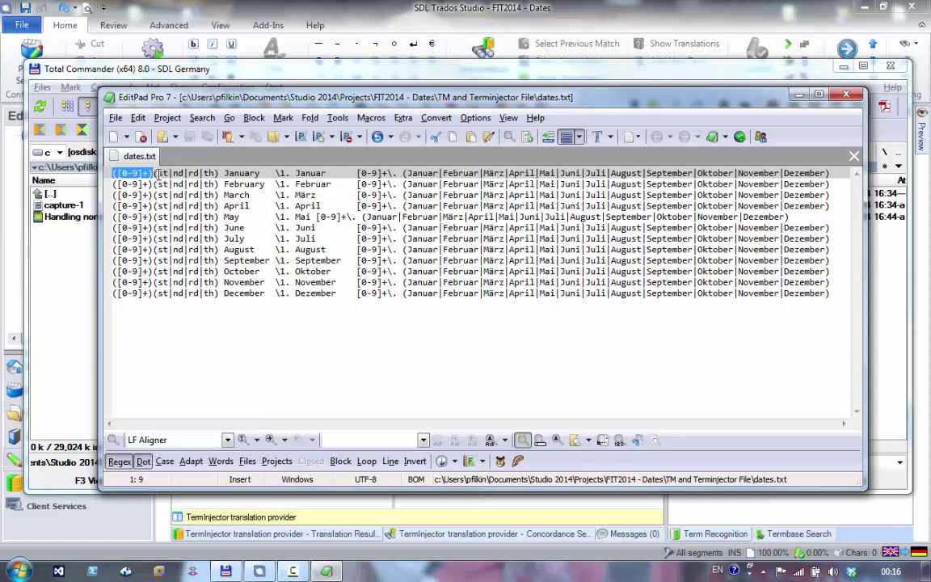
- Examine the rest of the January rule, highlighting its suffix group, month name, \1 back-reference, German month and final number-and-month pattern, and close dates.txt
drag(159, 174, 213, 170)
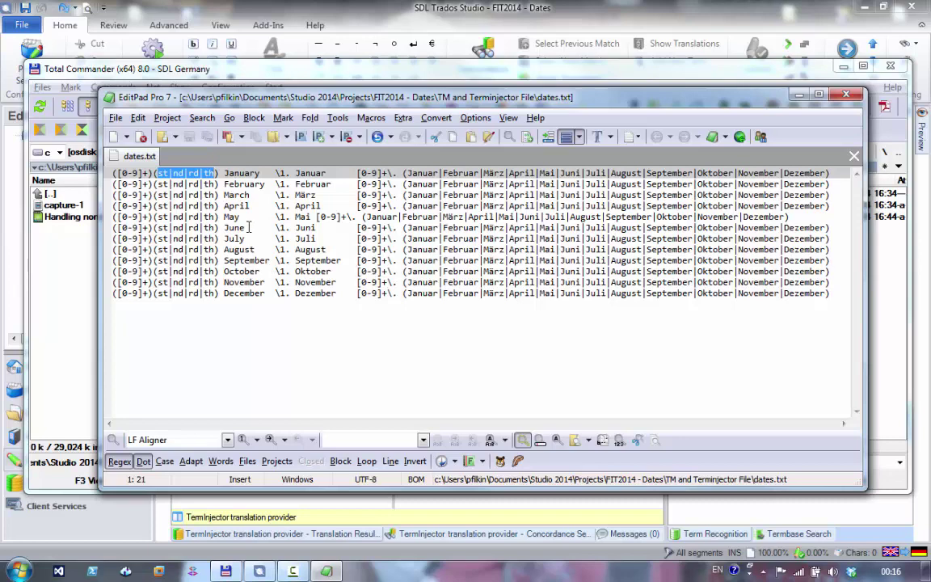
double_click(232, 173)
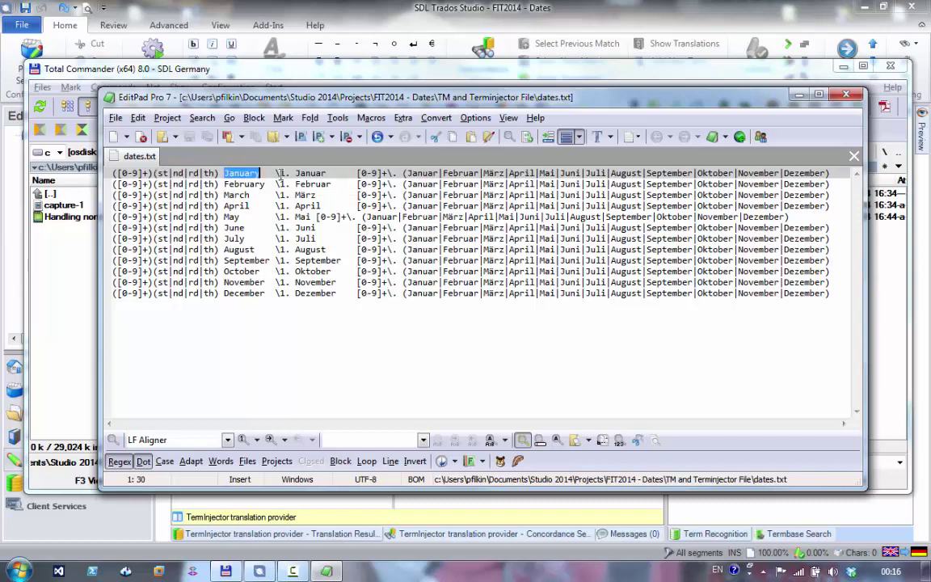
double_click(282, 173)
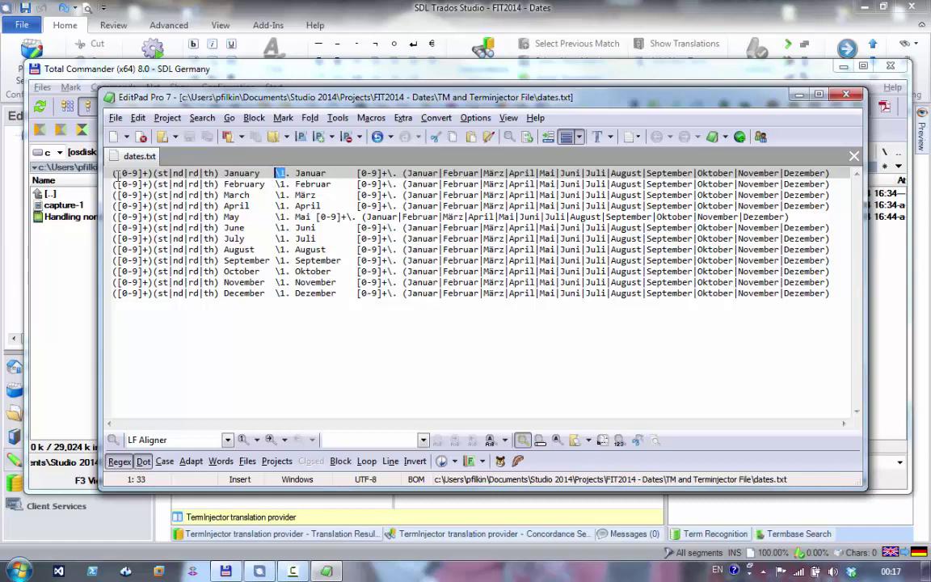
drag(118, 173, 147, 172)
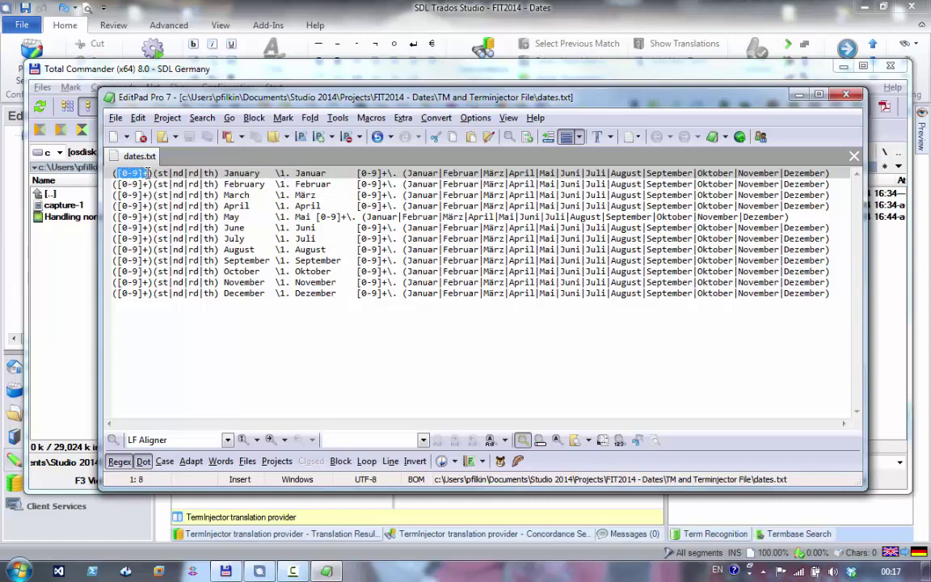
click(289, 173)
drag(296, 173, 322, 173)
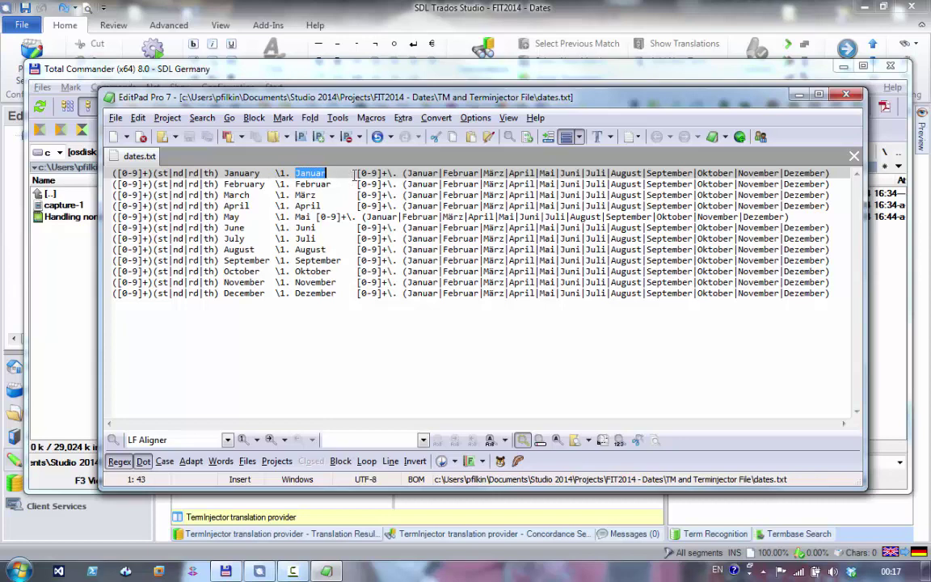
drag(357, 173, 830, 173)
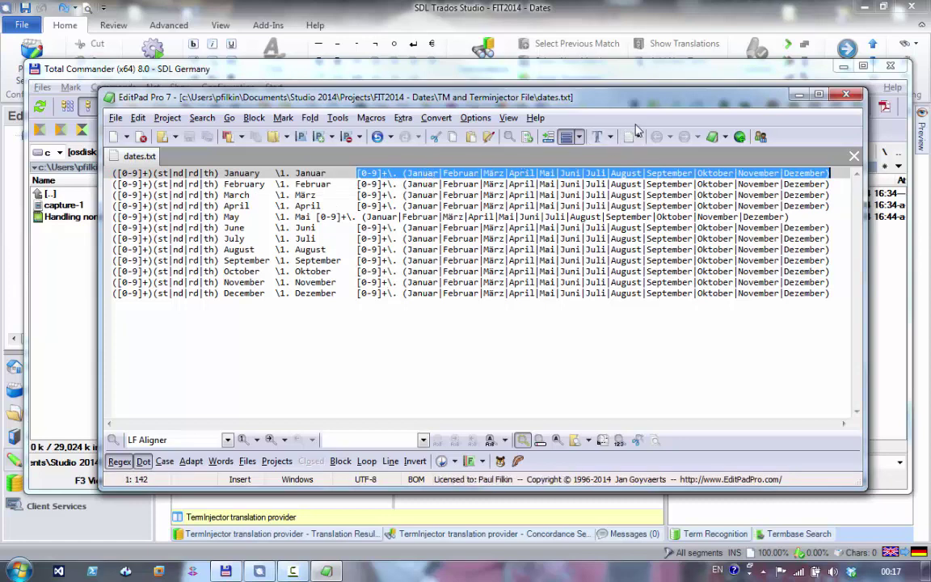
key(alt+F4)
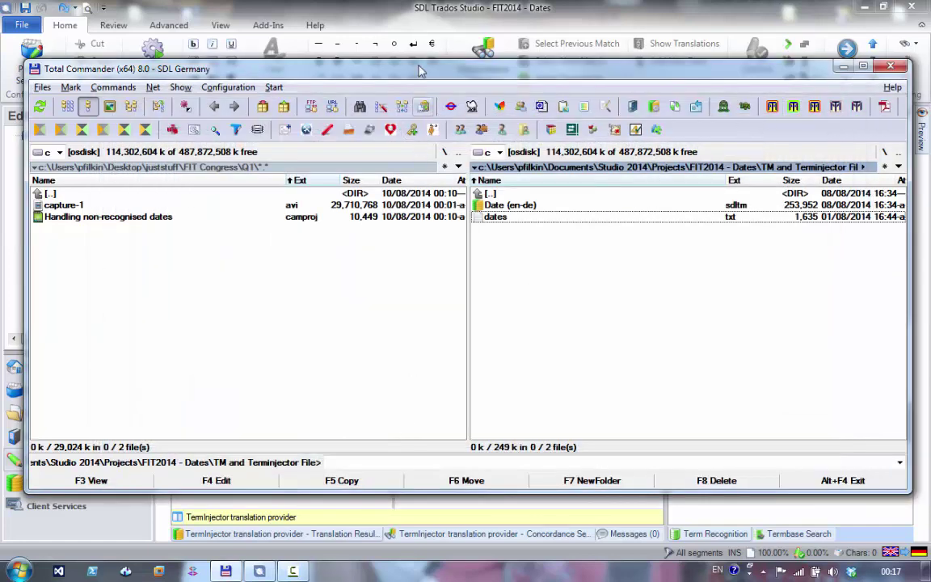
- Switch to SDL Trados Studio, apply the TermInjector match to segment 2, complete it as "Heute ist der 1. Januar." and confirm it
key(alt+Tab)
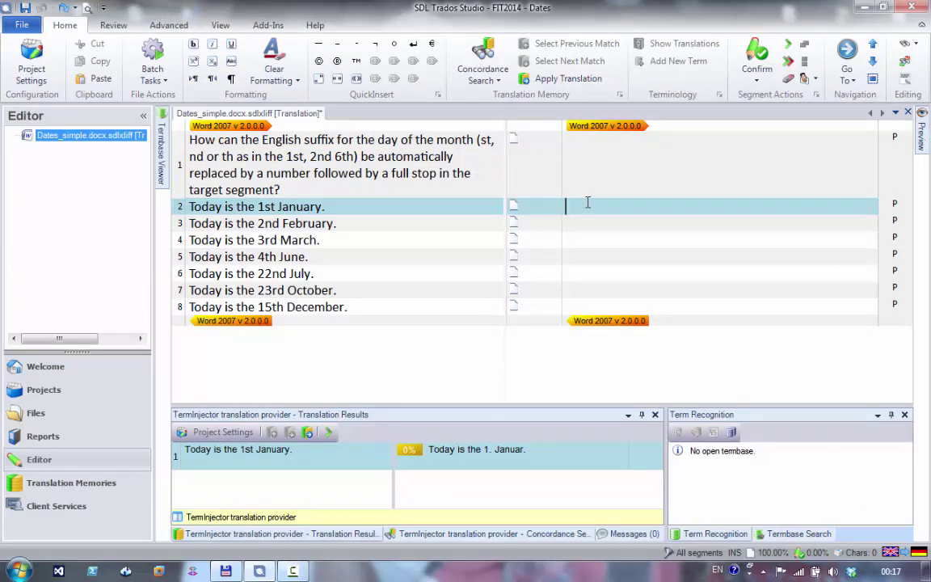
key(ctrl+t)
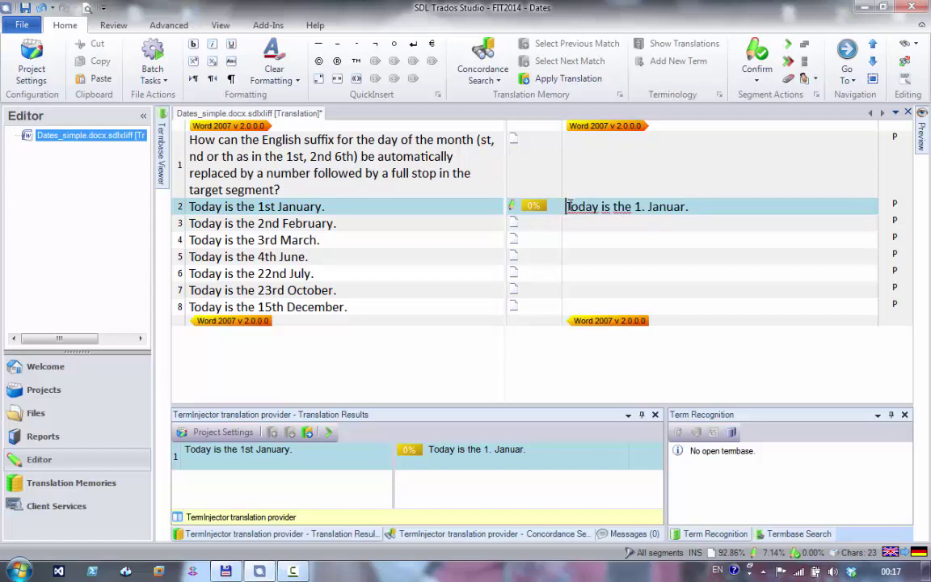
key(ctrl+shift+Right)
key(ctrl+shift+Right)
key(ctrl+shift+Right)
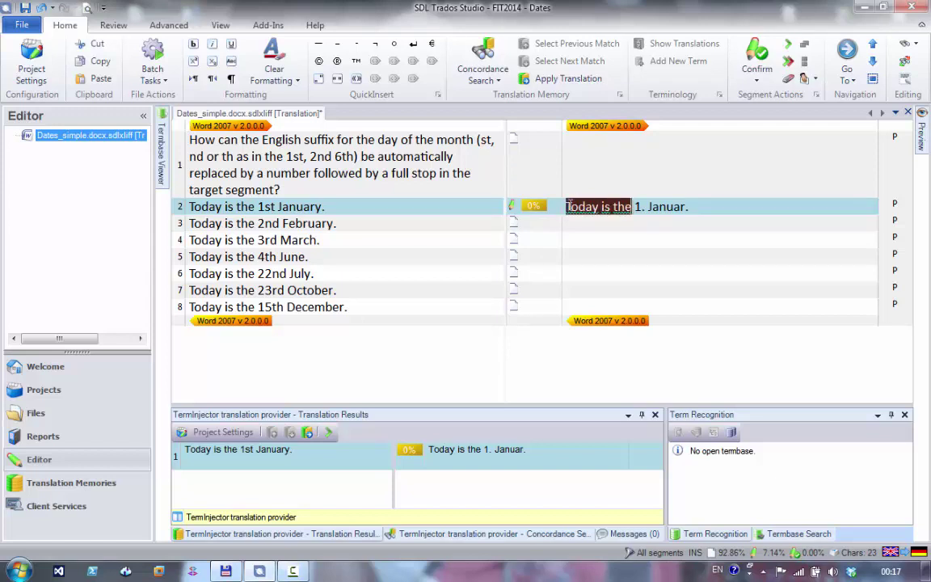
text(Heute)
key(BackSpace)
key(BackSpace)
key(BackSpace)
key(BackSpace)
key(BackSpace)
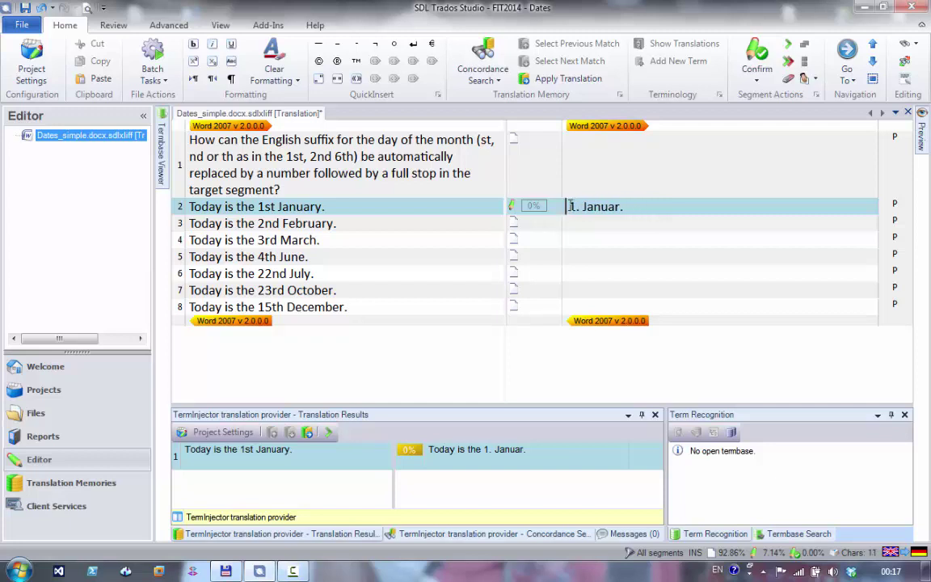
text(Heute )
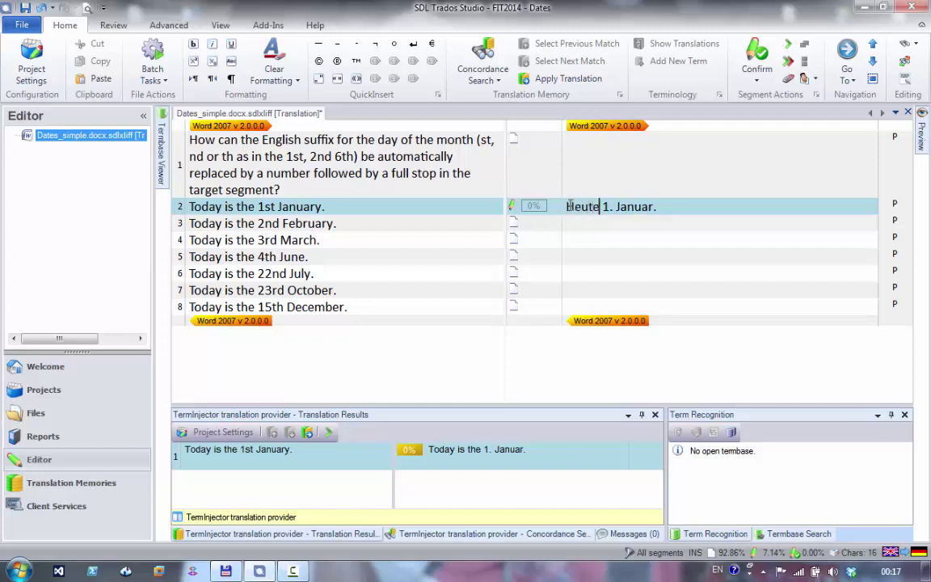
text(ist der)
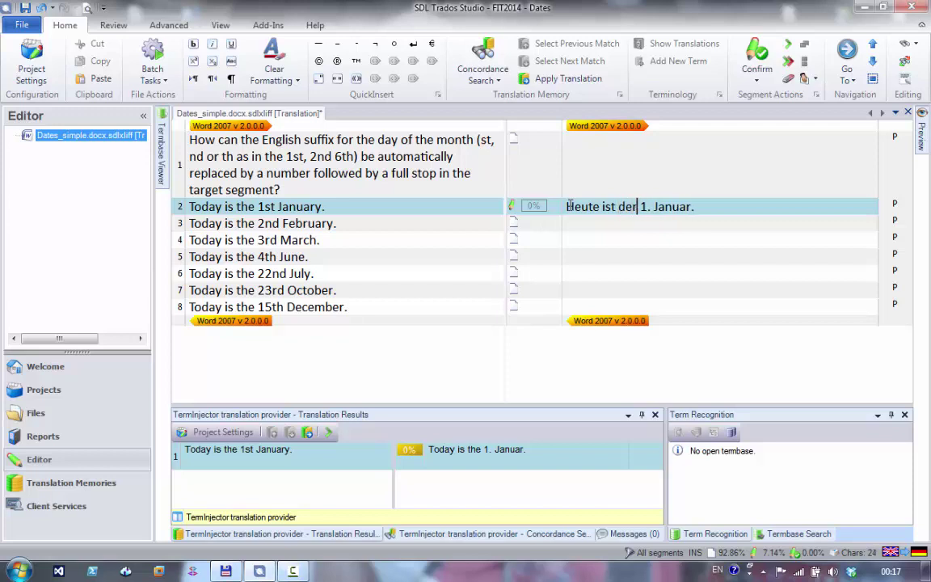
key(ctrl+Return)
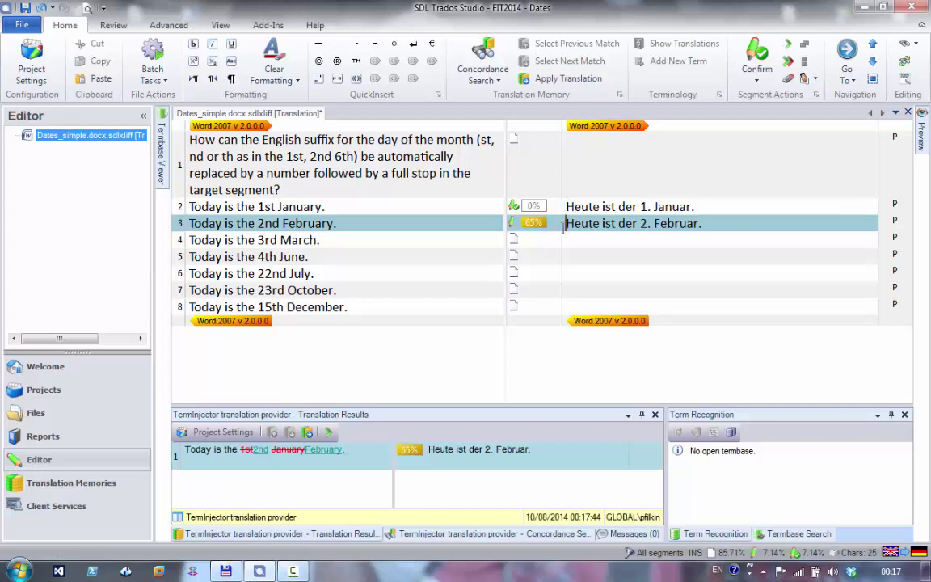
- Step through segments 3 to 8 so their targets fill with TermInjector's fuzzy matches, and check the localized dates
mouse_move(533, 227)
key(Down)
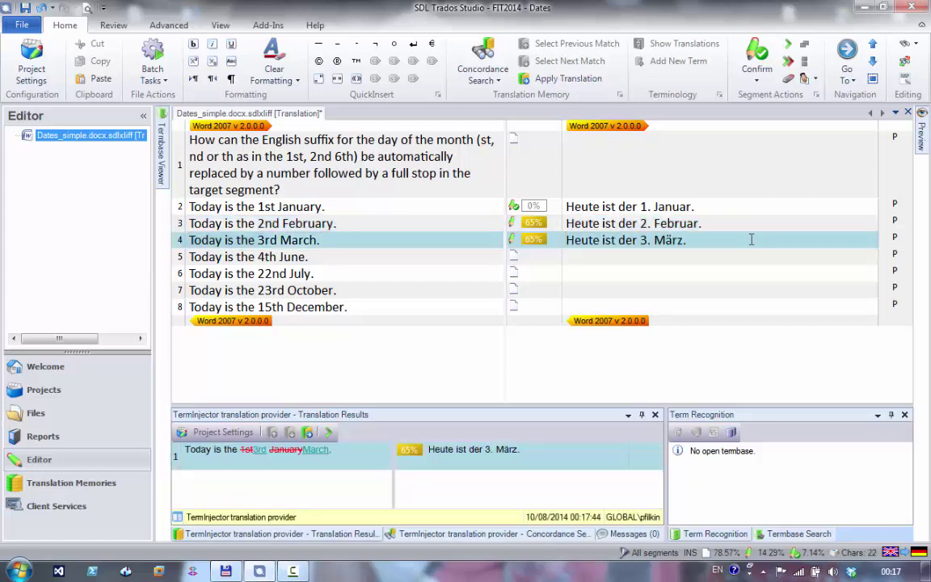
key(Down)
key(Down)
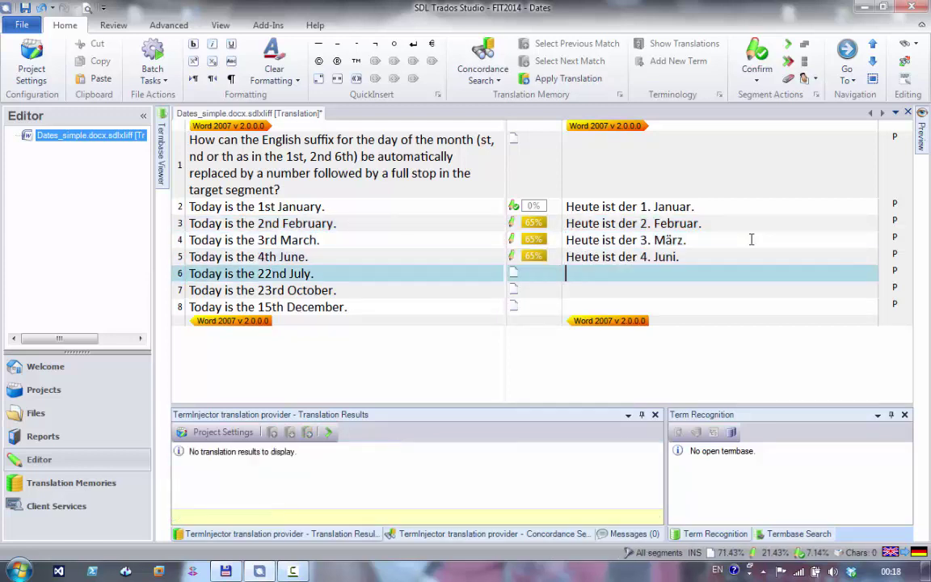
key(Down)
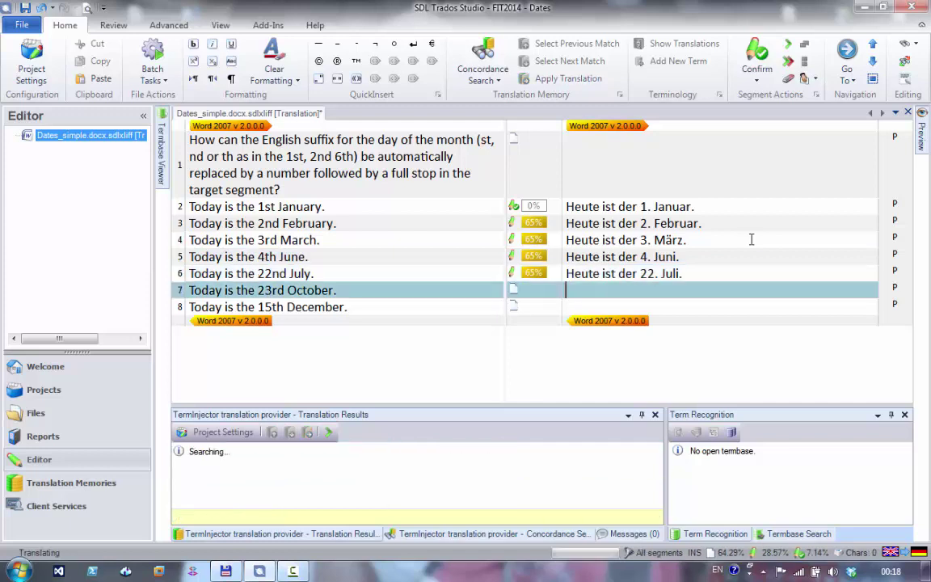
key(Down)
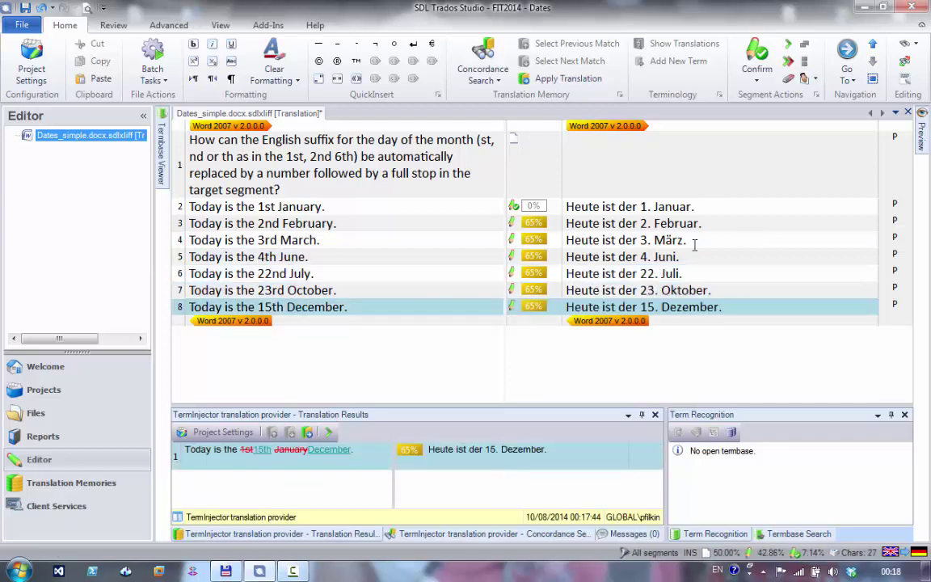
mouse_move(536, 306)
- Clear the target of segment 8 and undo the earlier translations until all target segments are empty
key(alt+Delete)
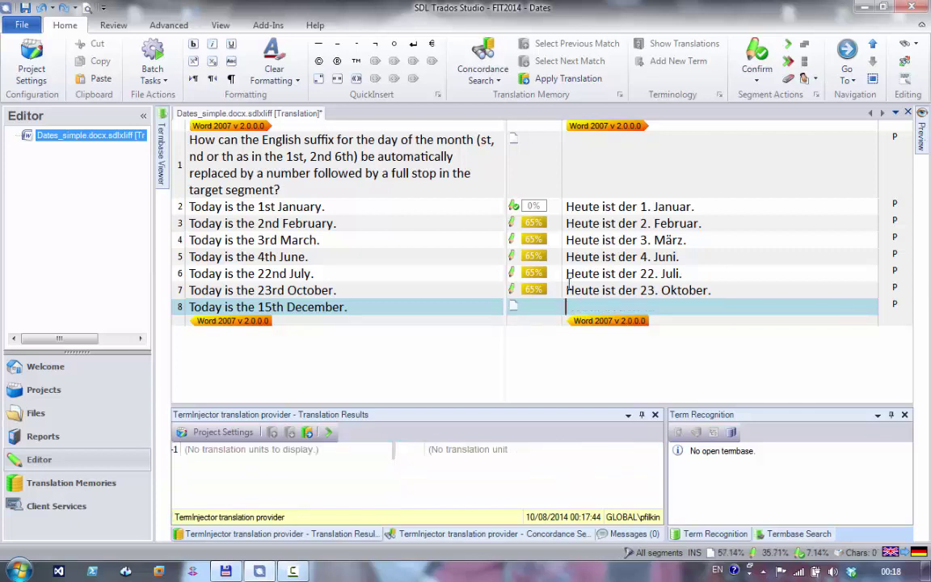
key(ctrl+z)
text(heuit)
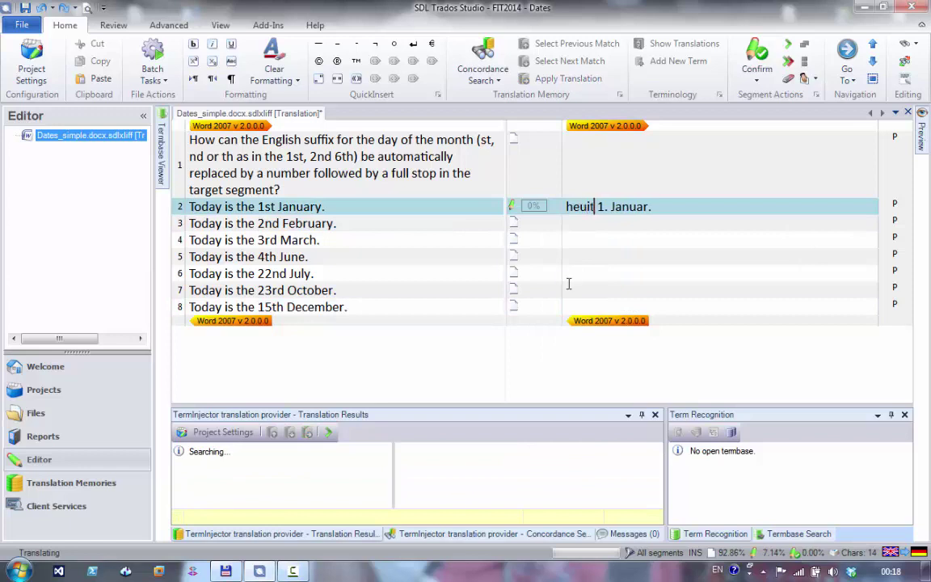
key(ctrl+z)
key(ctrl+z)
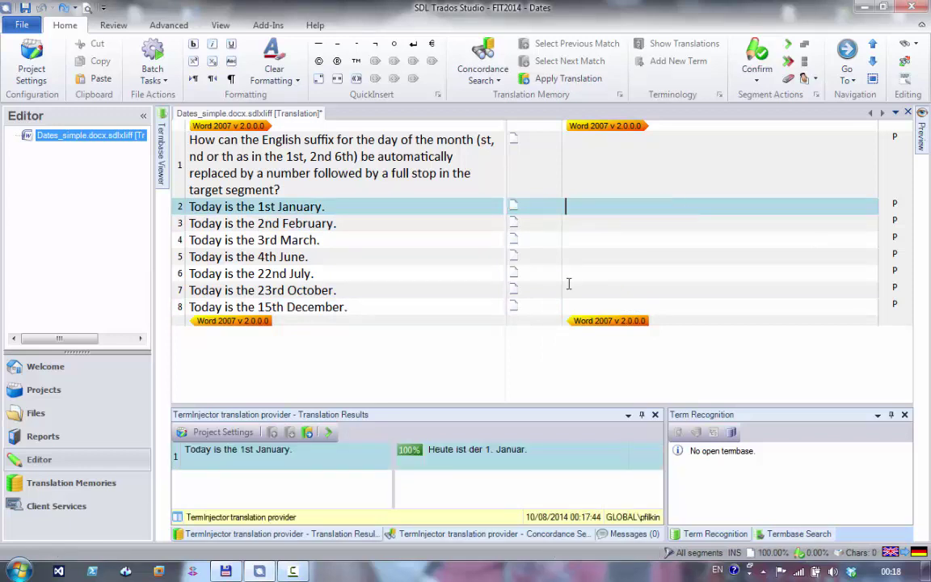
- Remove the TermInjector translation provider from the project's translation memory settings for all language pairs
click(32, 71)
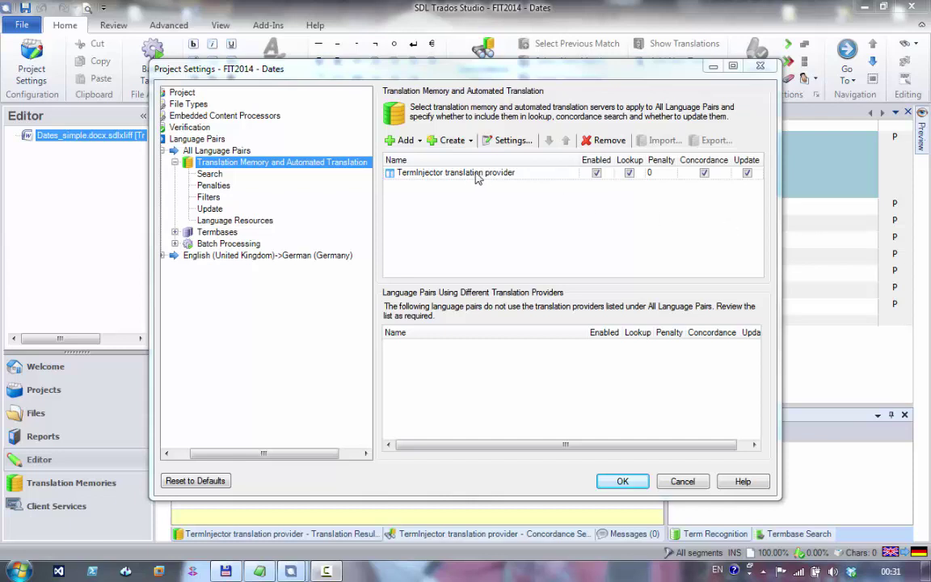
click(470, 177)
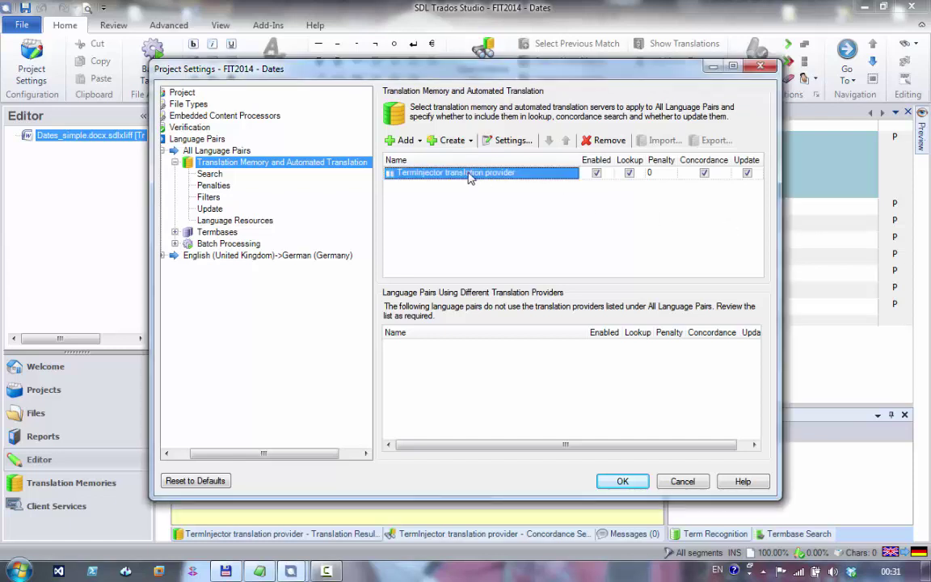
click(600, 140)
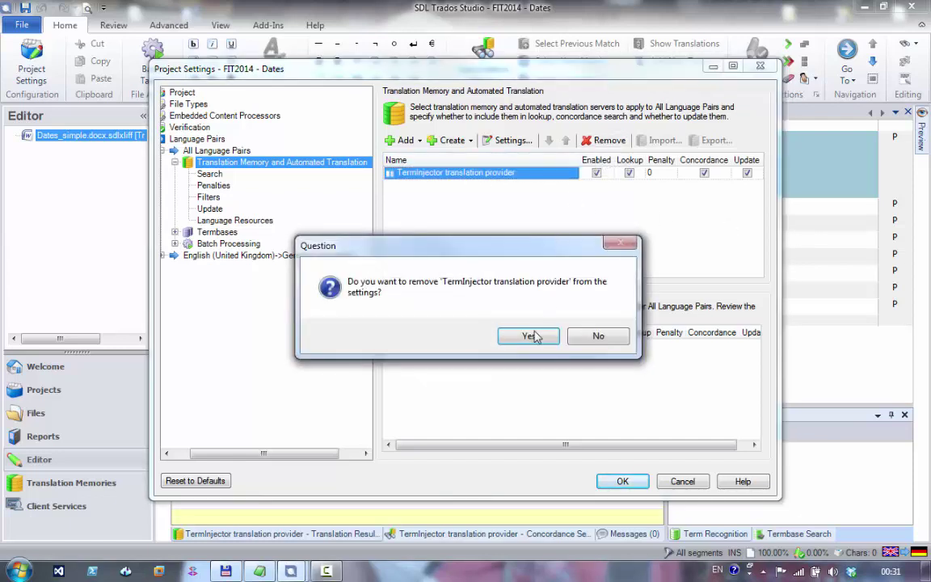
click(537, 336)
- Add the file-based translation memory Date (en-de).sdltm, apply the project settings and activate the target of segment 2
click(403, 141)
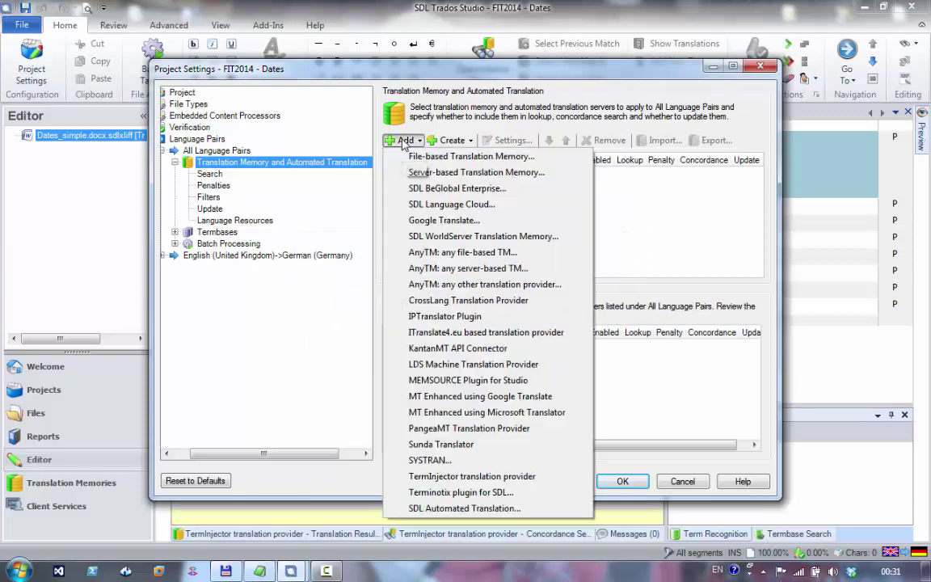
click(453, 156)
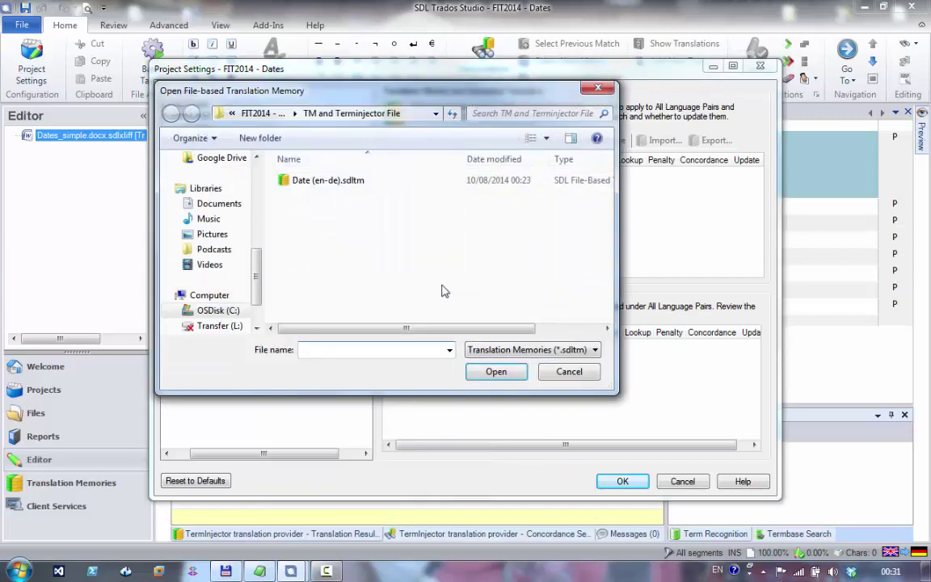
click(328, 180)
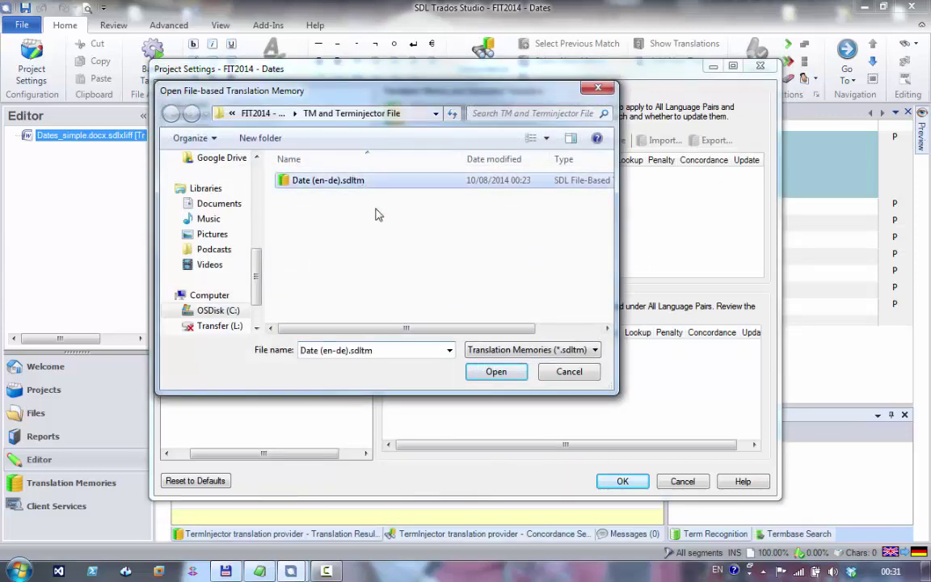
click(492, 373)
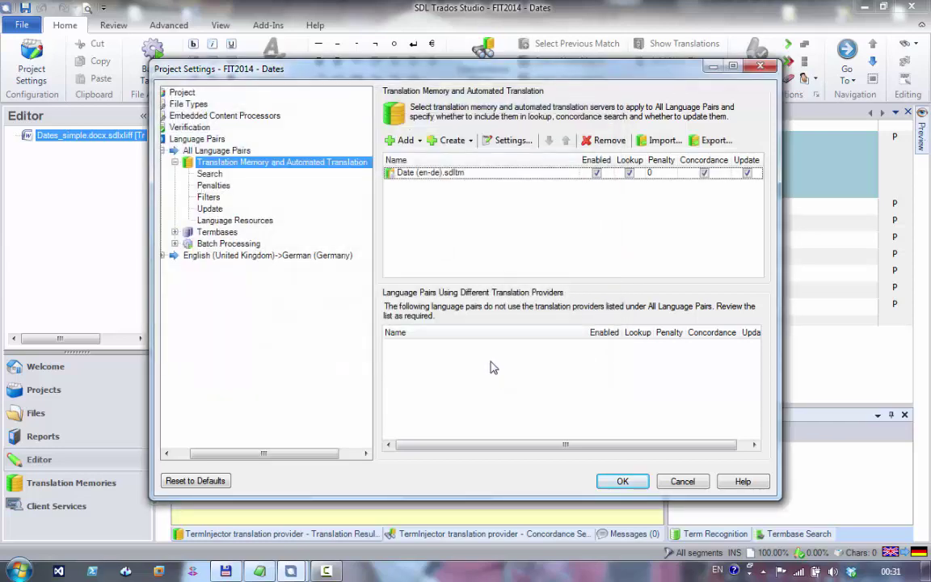
click(621, 482)
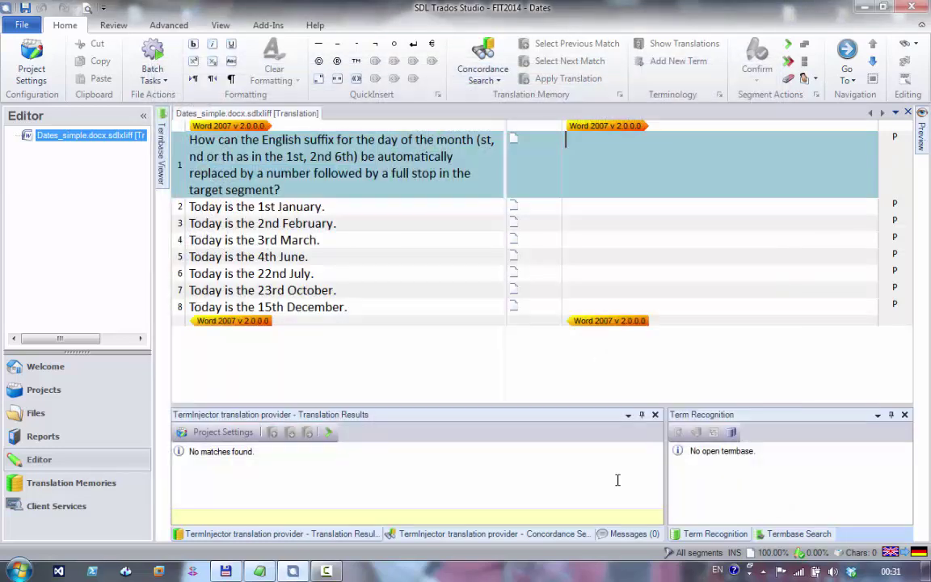
click(618, 213)
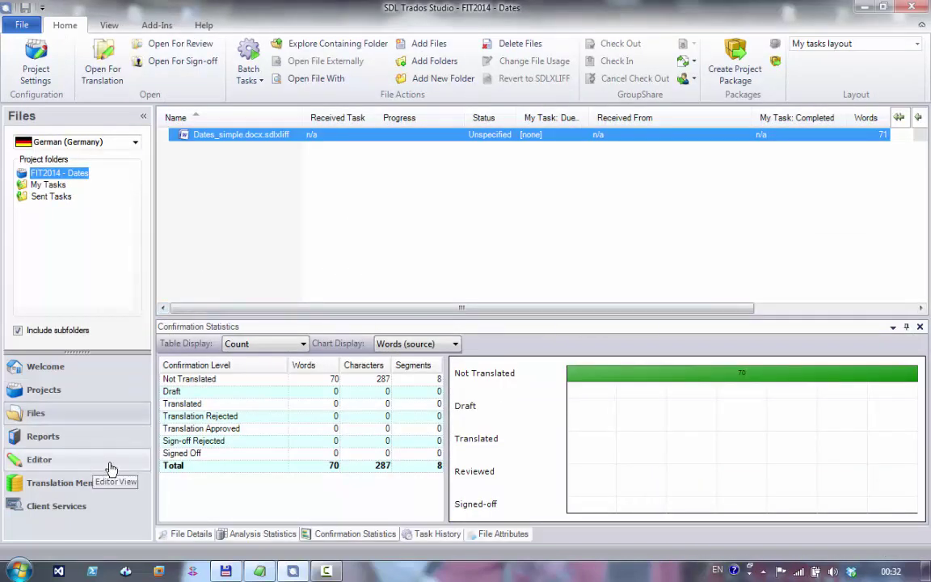
- Launch the SDLXLIFF Toolkit from the OpenExchange apps in the Welcome view and show its Replace options
click(65, 370)
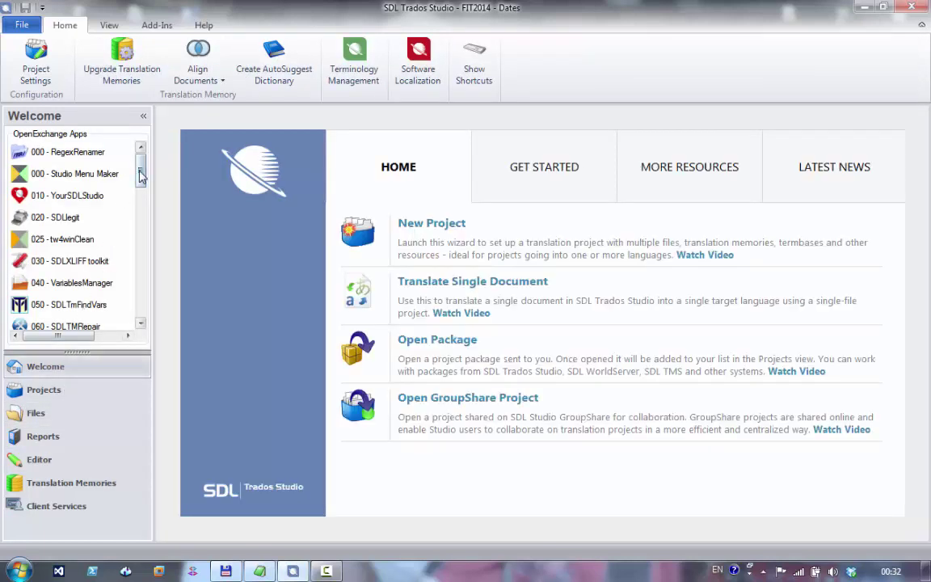
mouse_move(141, 176)
mouse_down()
mouse_move(140, 197)
mouse_move(140, 179)
mouse_up()
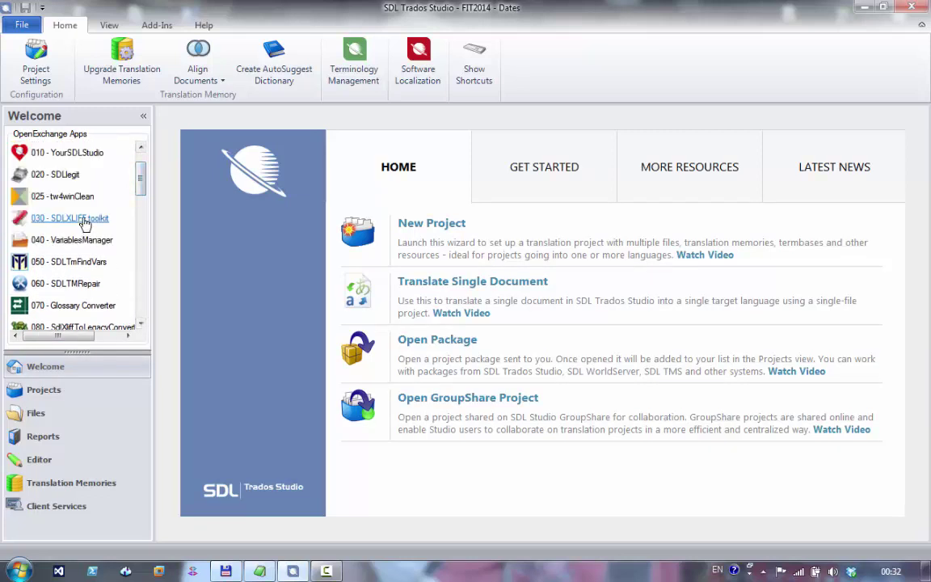
click(84, 220)
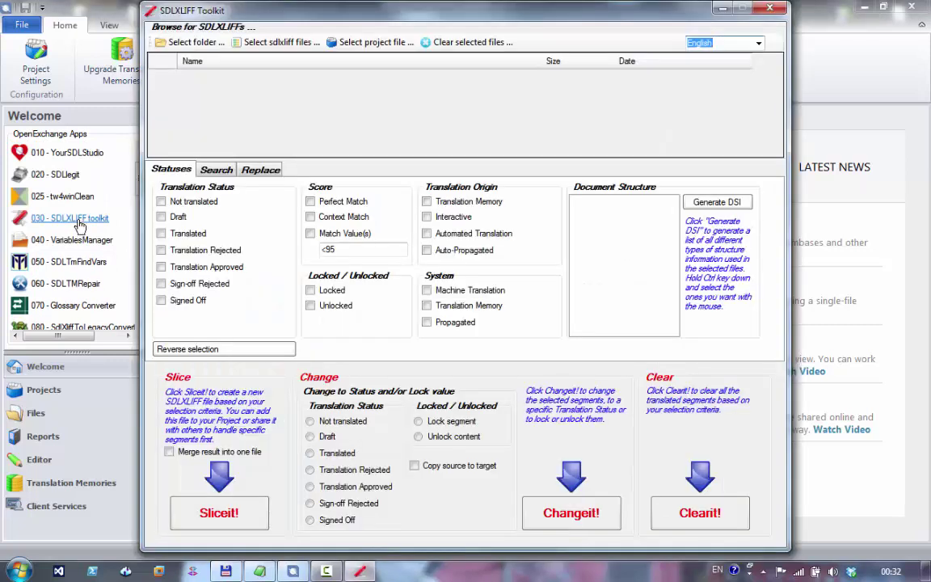
click(261, 171)
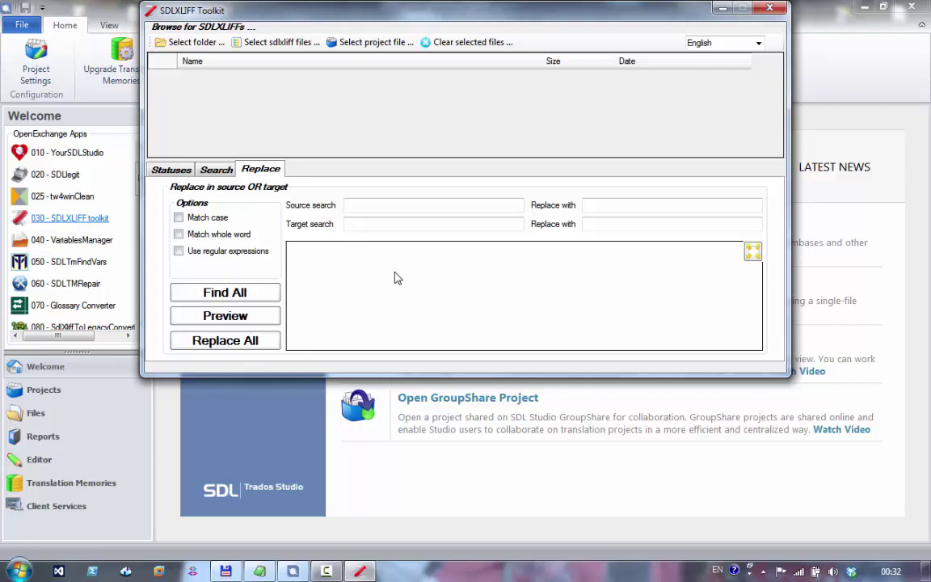
- Switch to Total Commander, browse to the Studio 2014 project folder FIT2014 - Dates and load its sdlproj file into the SDLXLIFF Toolkit
click(218, 507)
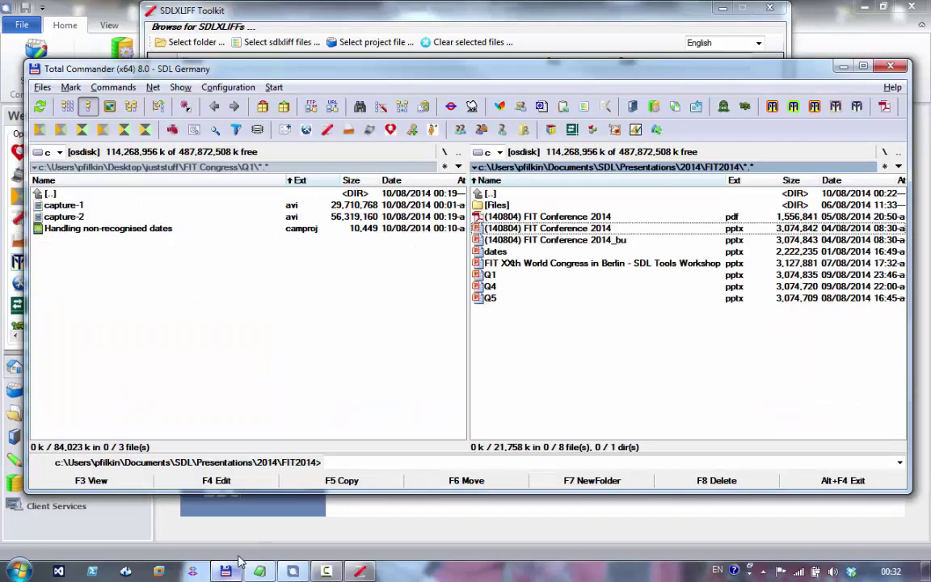
click(444, 167)
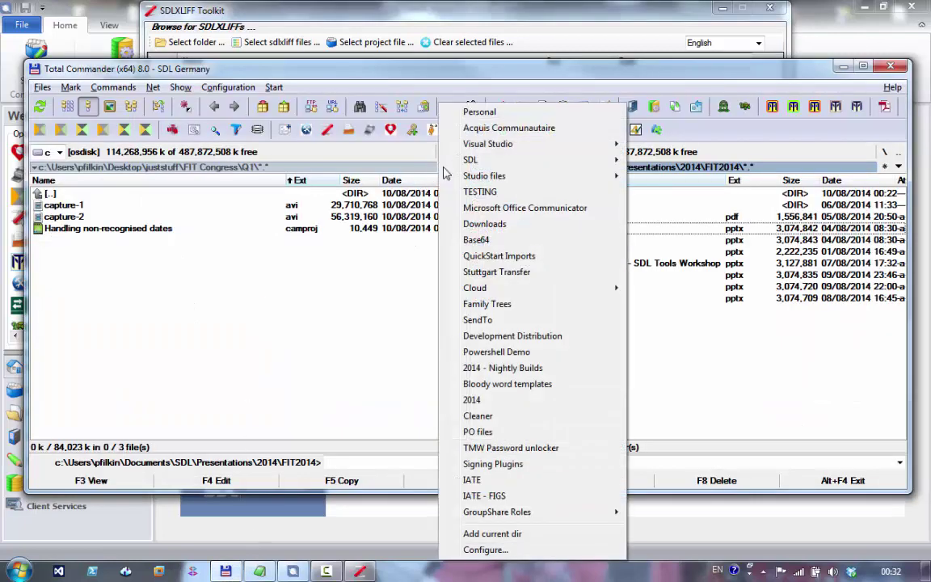
mouse_move(467, 162)
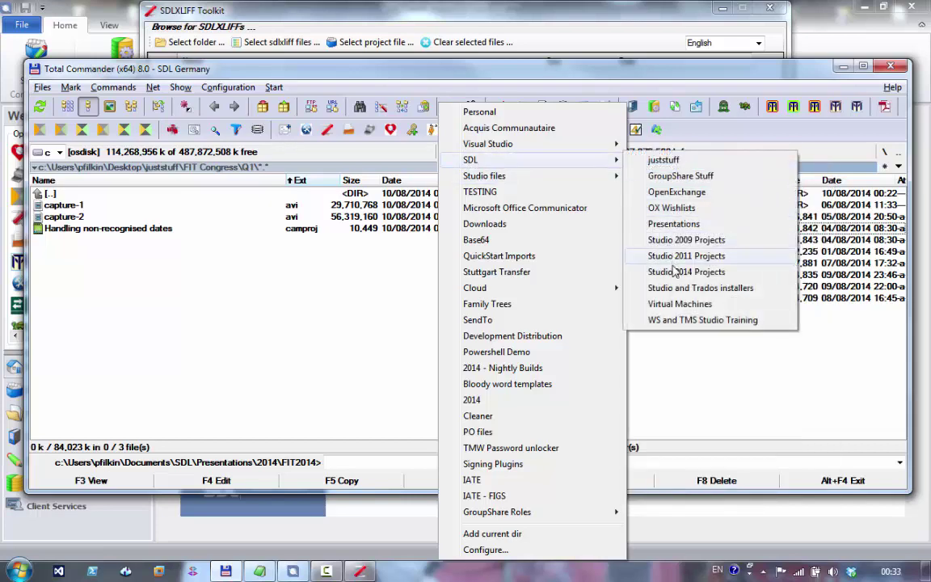
click(656, 272)
scroll(243, 282, down, 10)
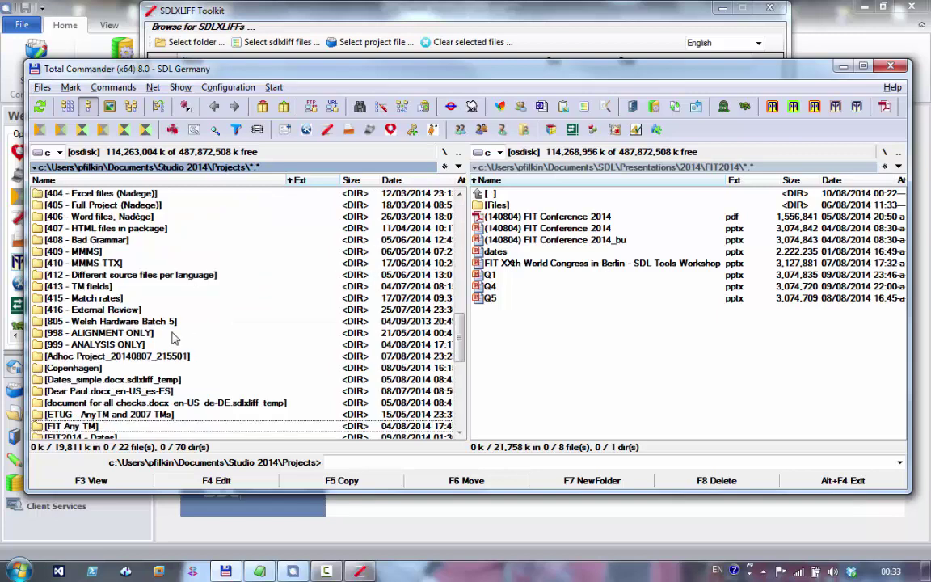
scroll(135, 408, down, 1)
double_click(97, 401)
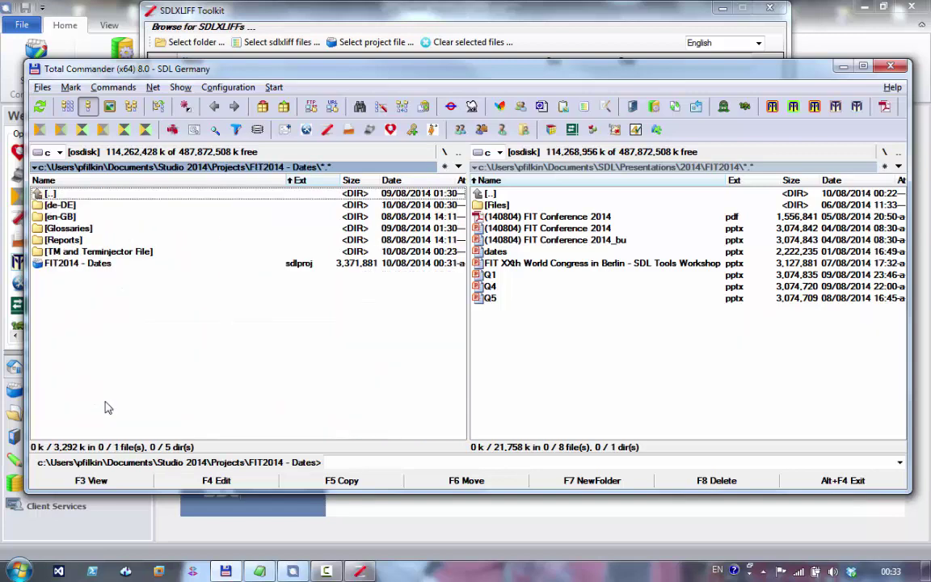
click(98, 265)
drag(368, 574, 296, 138)
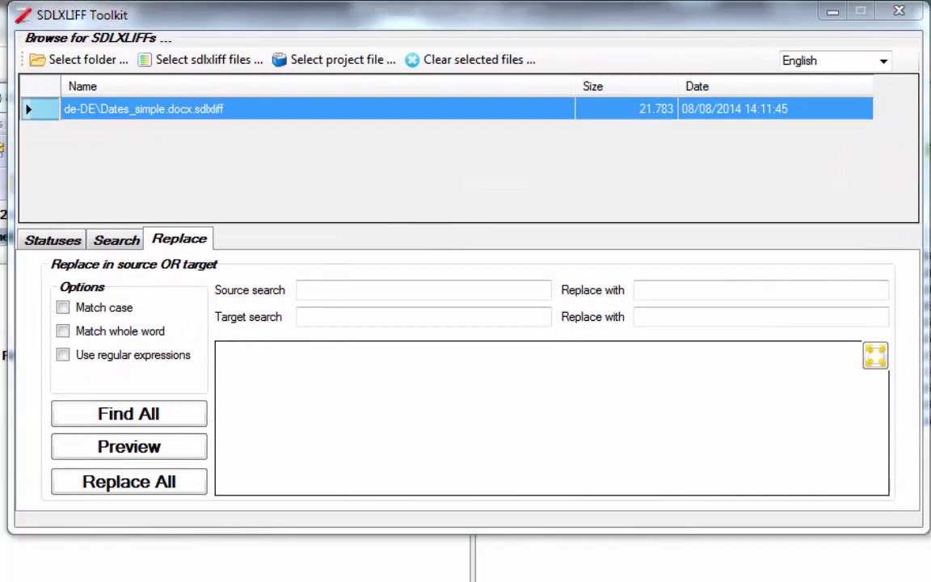
- Find all source matches of \b(\d+)(?:st|nd|rd|th)\b(\s[A-Za-z]+) with regular expressions enabled and review them in the enlarged results window
click(464, 291)
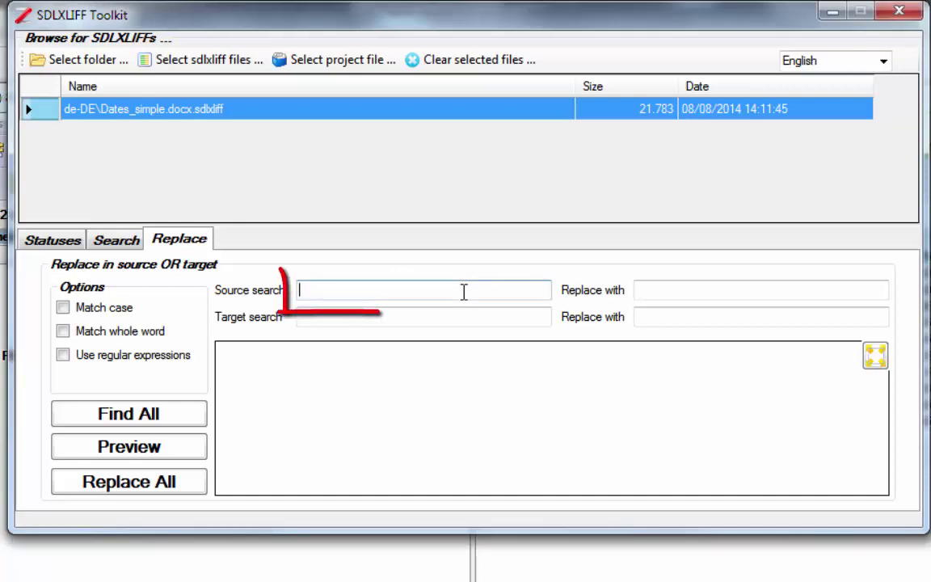
text(\b(\d+)(?:st|nd|rd|th)\b(\s[A-Za-z]+))
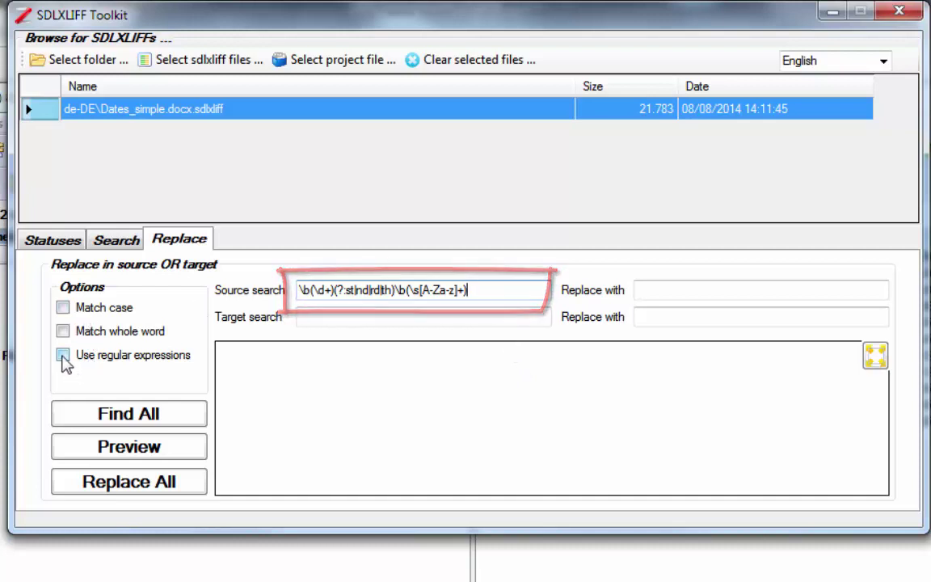
click(63, 356)
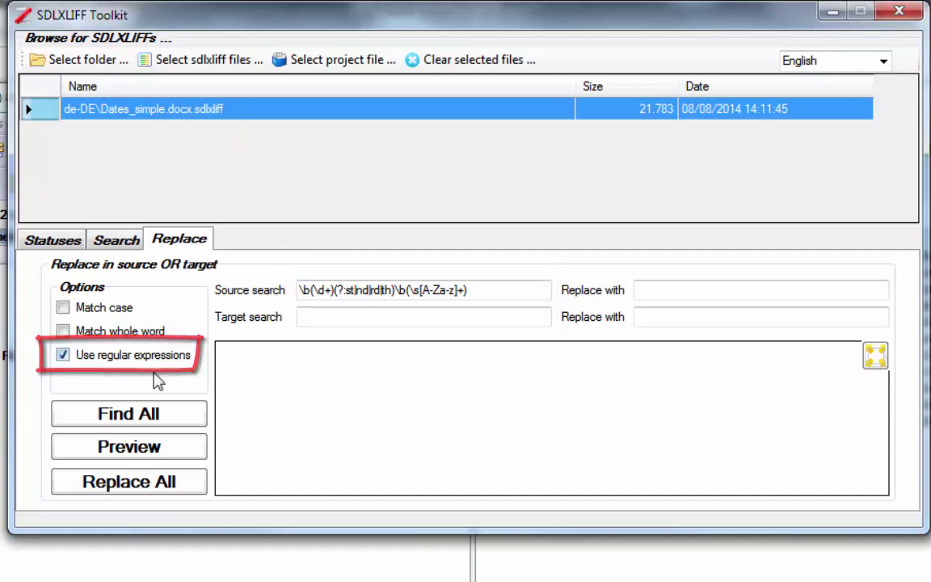
click(154, 414)
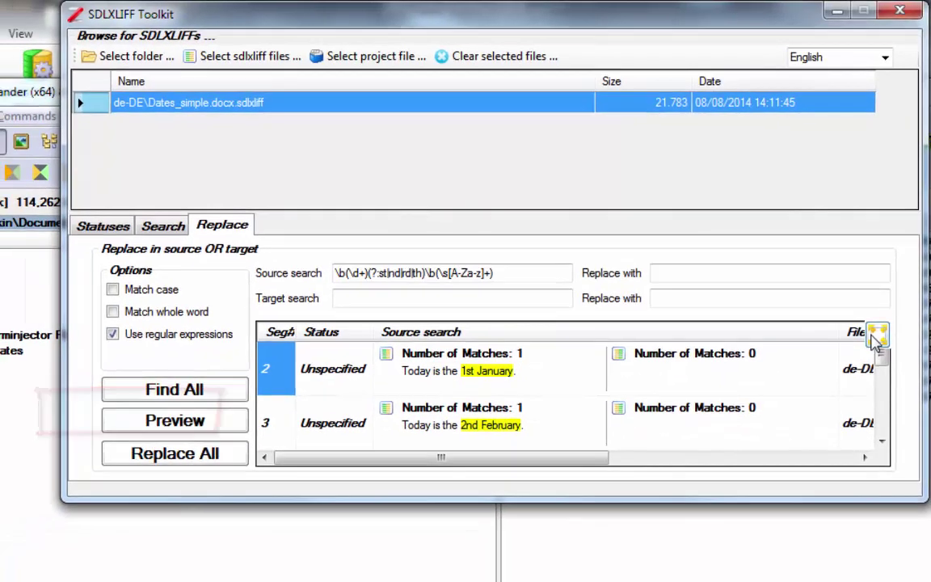
click(875, 353)
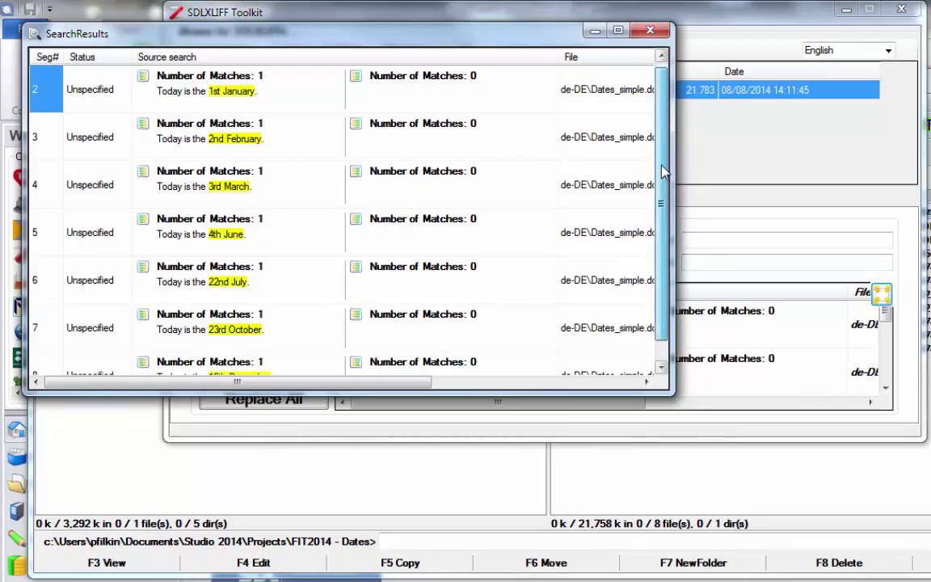
mouse_move(661, 165)
mouse_down()
mouse_move(663, 214)
mouse_move(663, 162)
mouse_up()
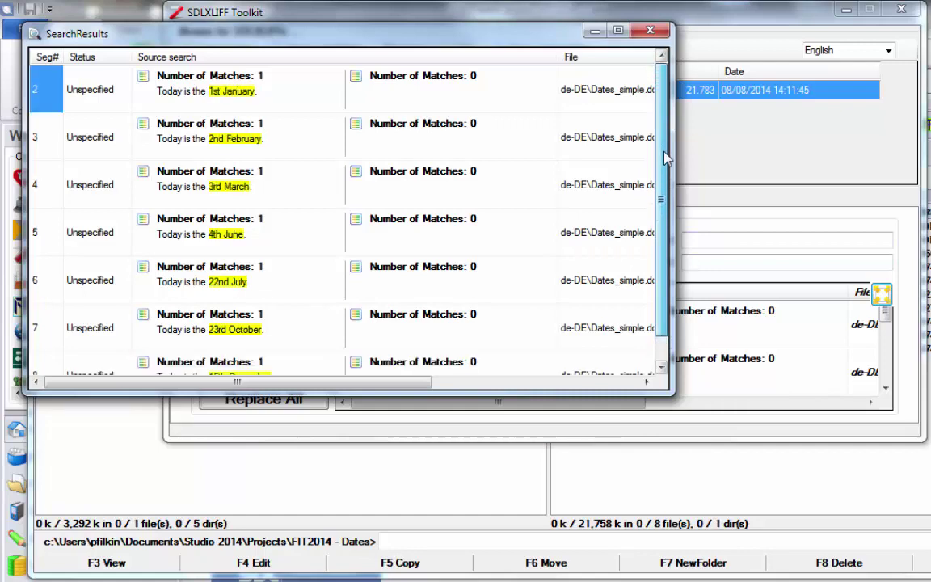
click(652, 32)
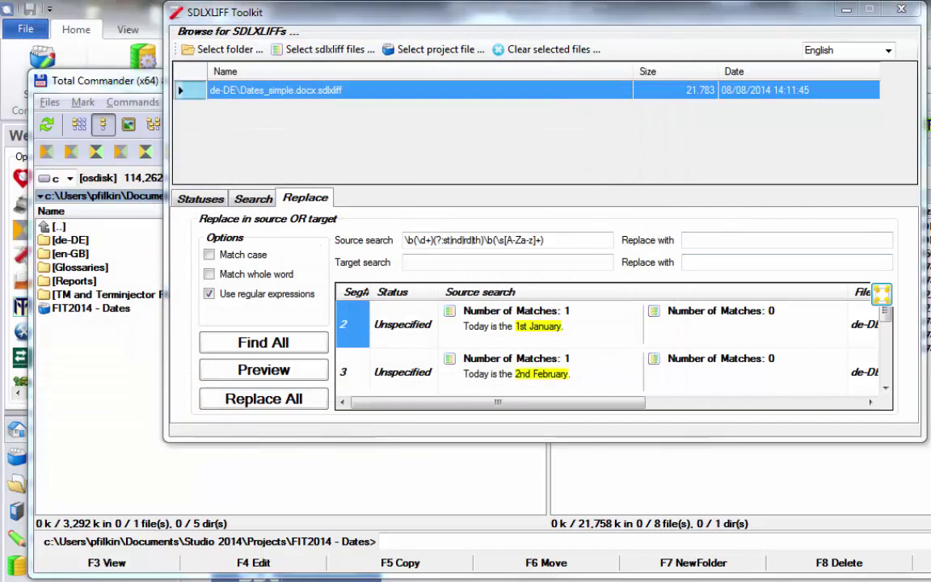
- Set the source replacement to $1$2 2222, preview the changes in the enlarged results window and replace all matches
click(742, 237)
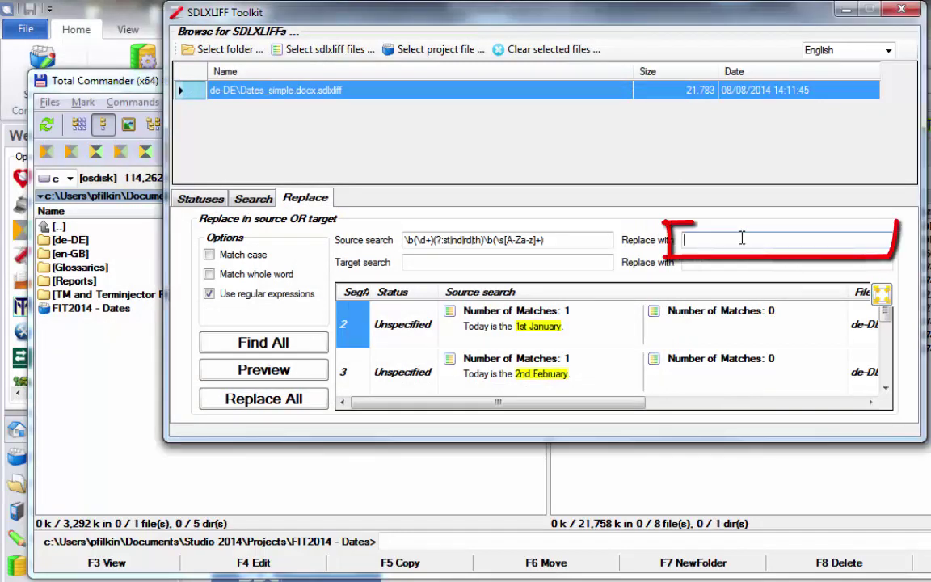
text($1$2 2222)
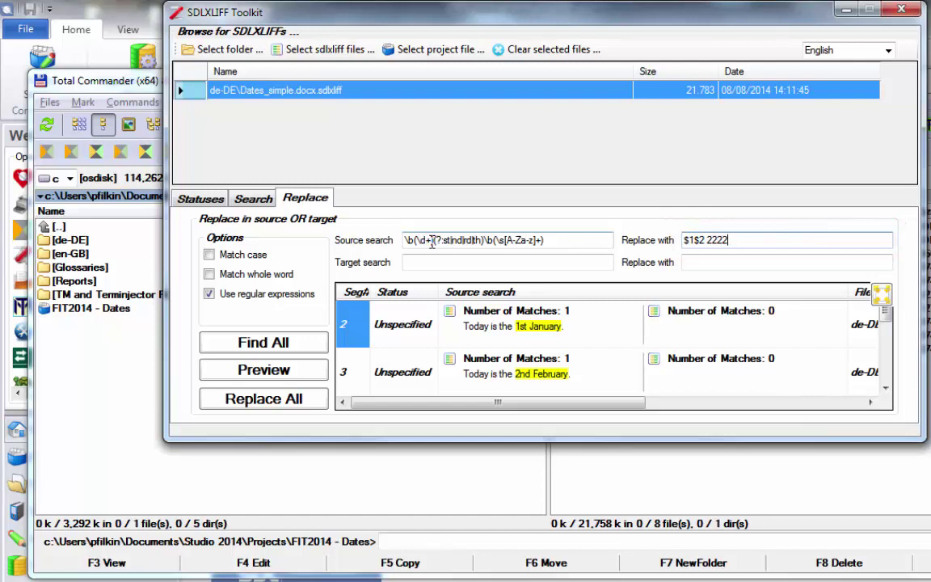
drag(415, 239, 429, 235)
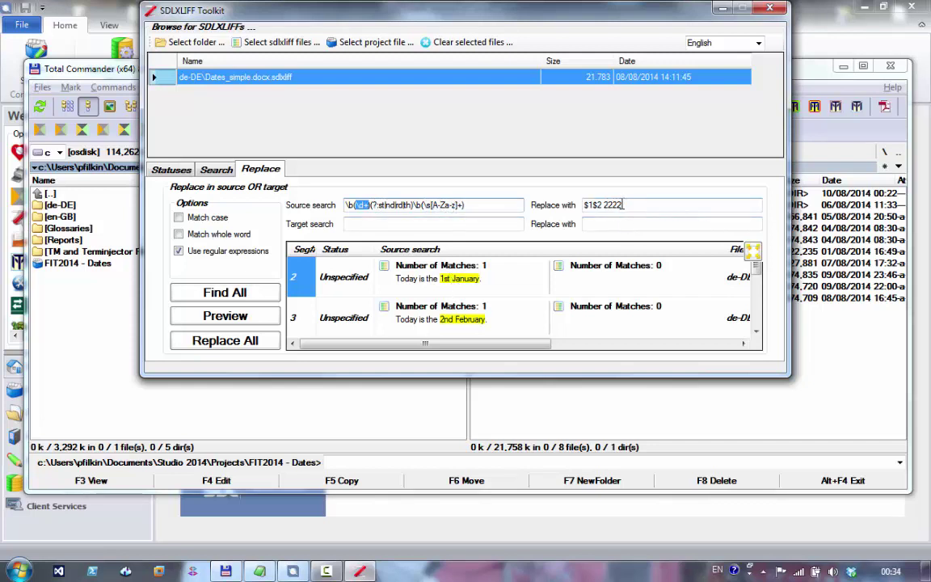
click(235, 319)
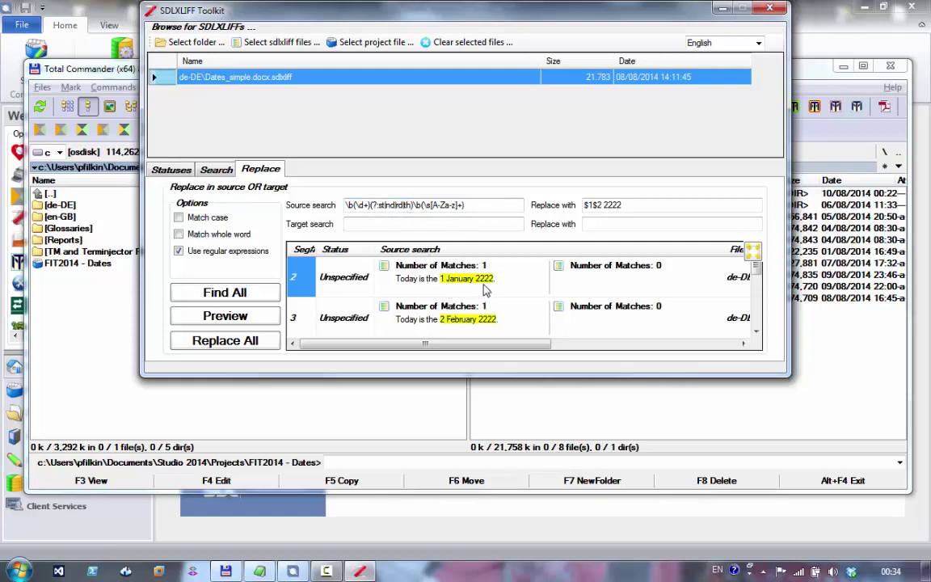
double_click(677, 243)
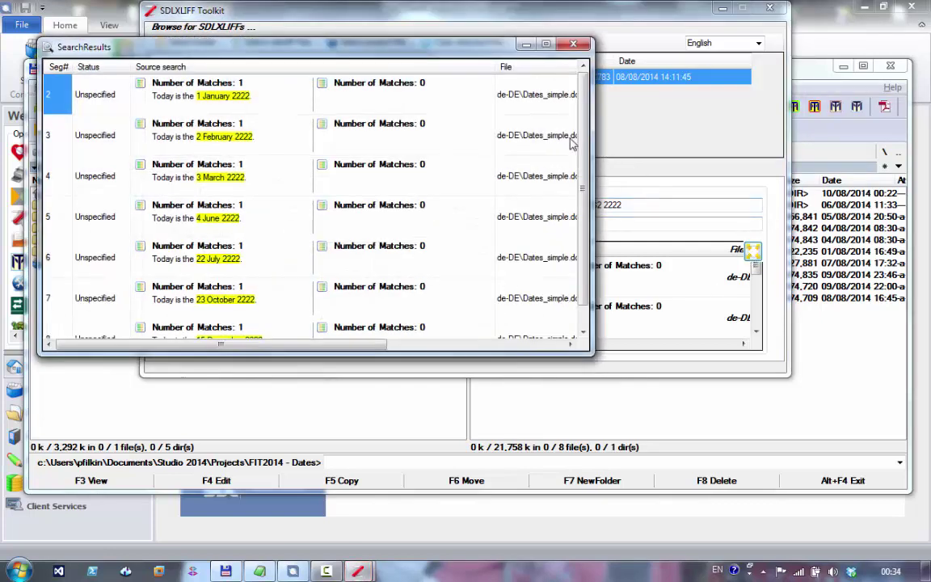
scroll(584, 145, down, 1)
scroll(582, 89, up, 1)
click(574, 44)
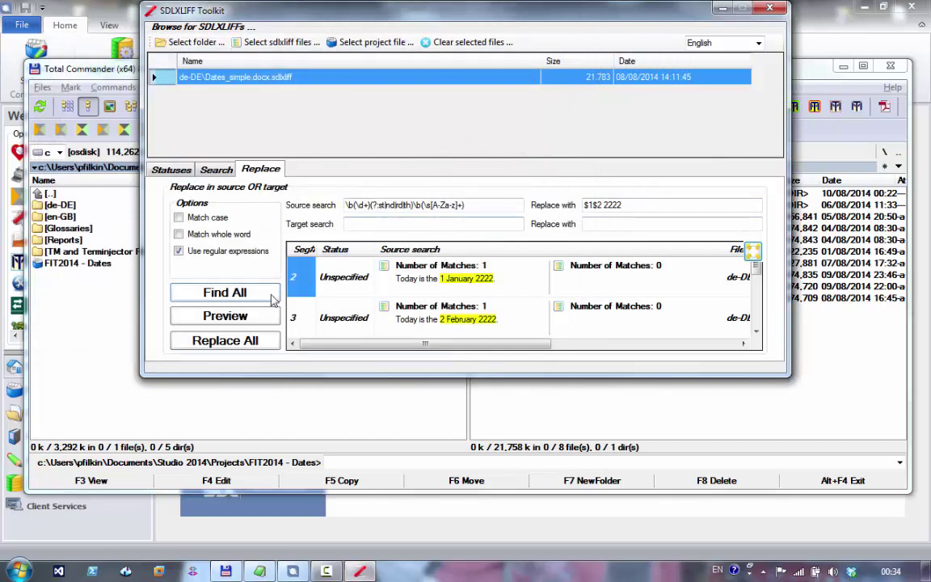
click(240, 342)
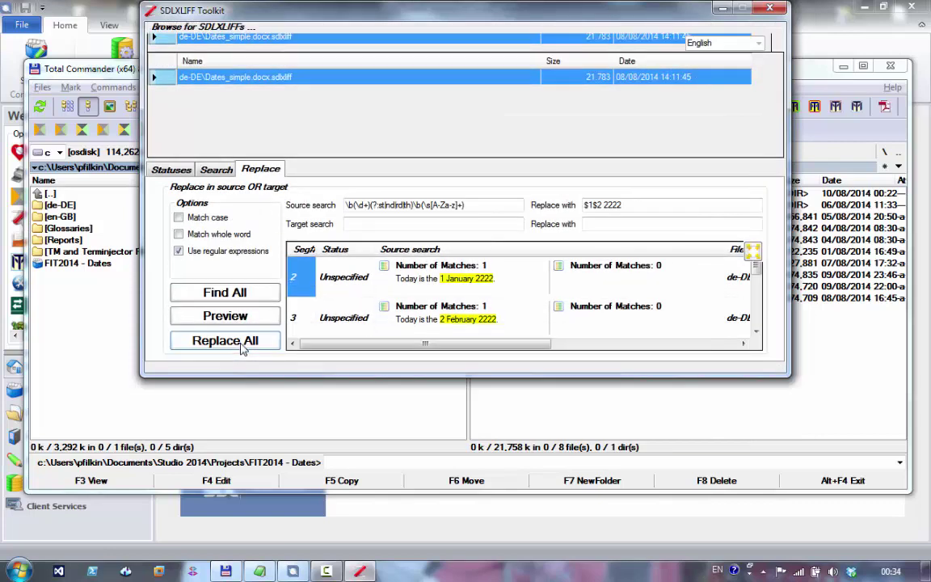
- Return to SDL Trados Studio and open Dates_simple.docx.sdlxliff for translation from the project's files
click(325, 484)
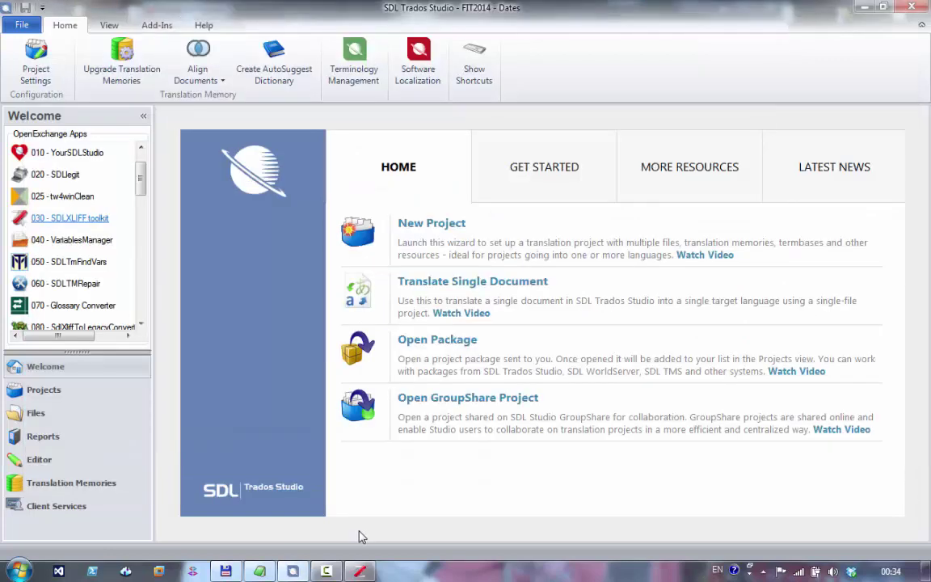
click(47, 414)
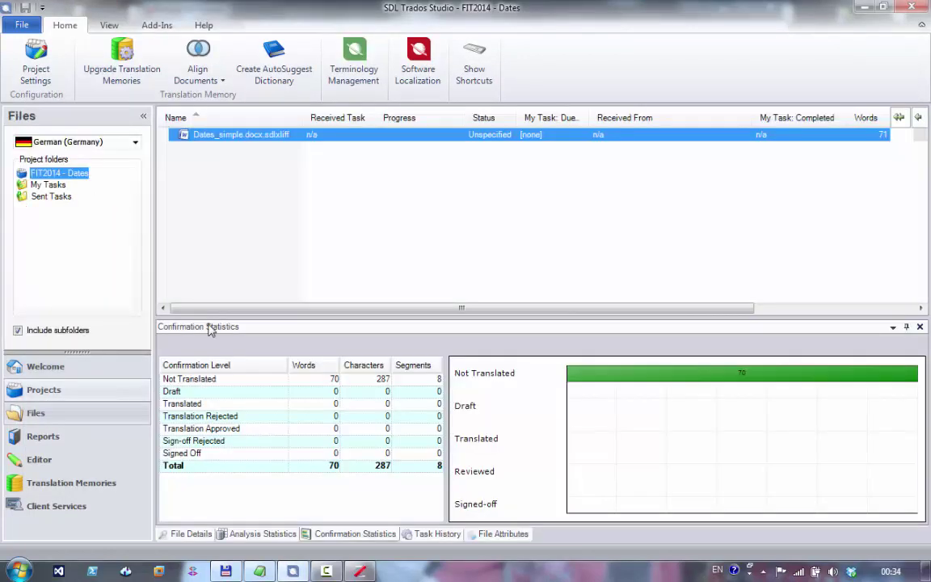
double_click(307, 136)
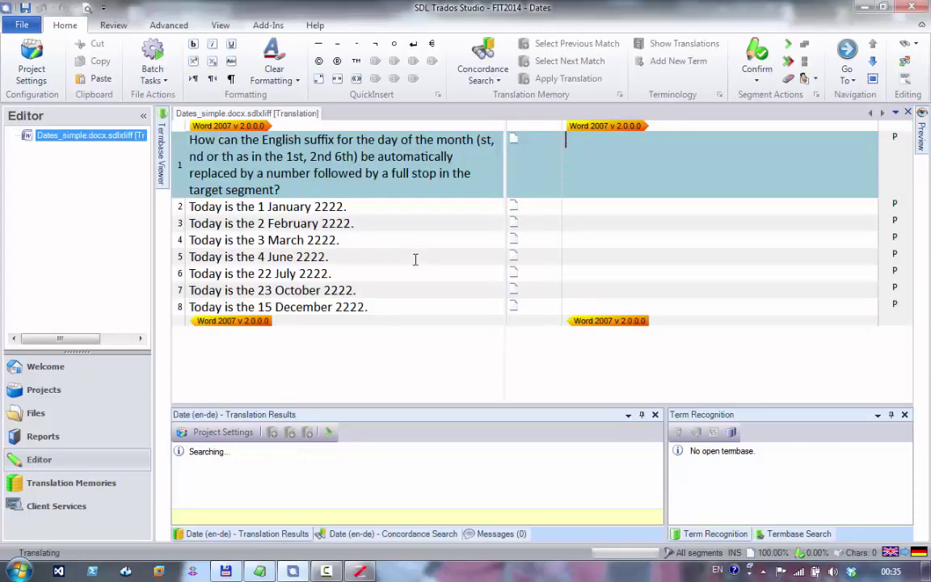
- Translate segments 2 to 8 with their localized German dates, starting with the suggested 1. Januar 2222, and save and close the document
click(585, 211)
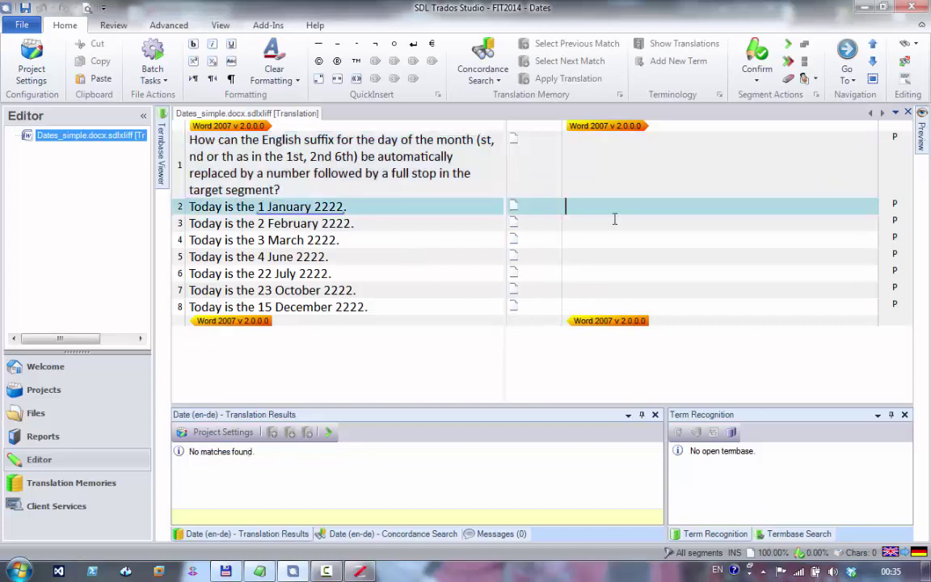
key(ctrl+space)
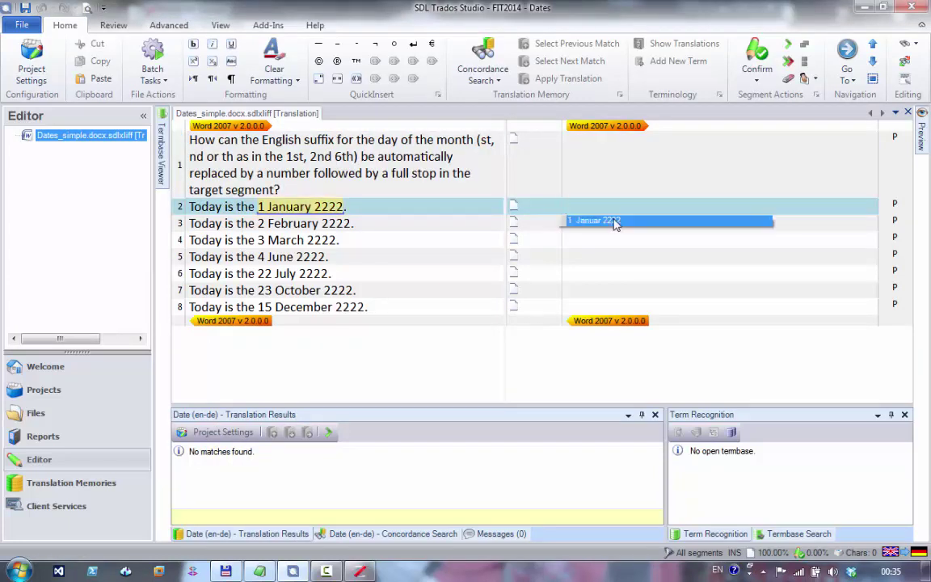
click(615, 221)
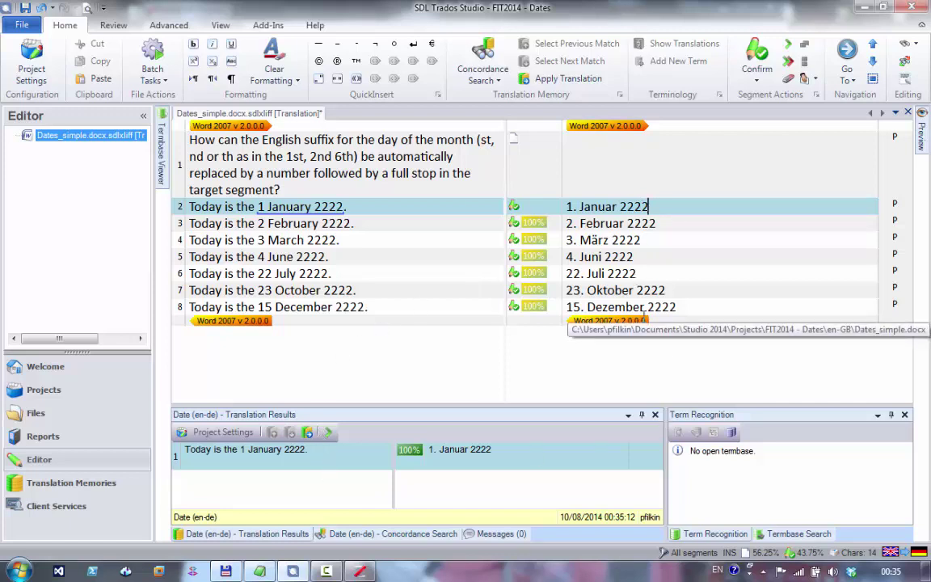
key(ctrl+s)
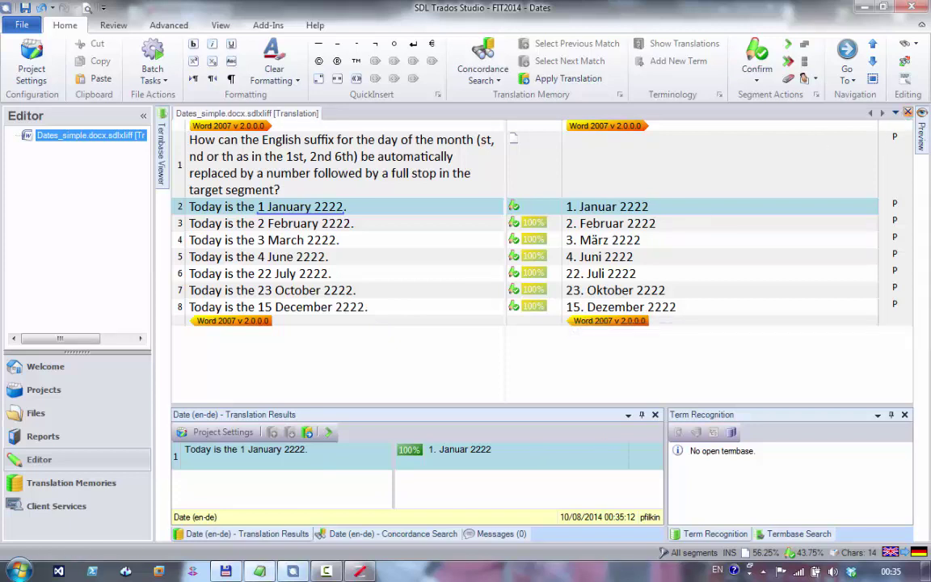
click(908, 112)
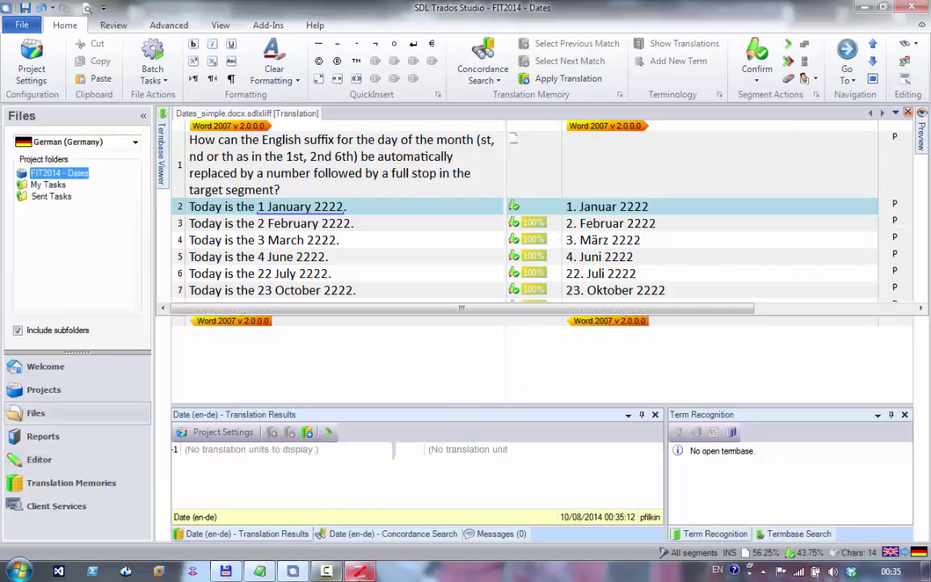
- In the SDLXLIFF Toolkit, clear the source search and replacement, and set the target search to (\d+\.\s\w+)\s2222 with the replacement $1
key(alt+Tab)
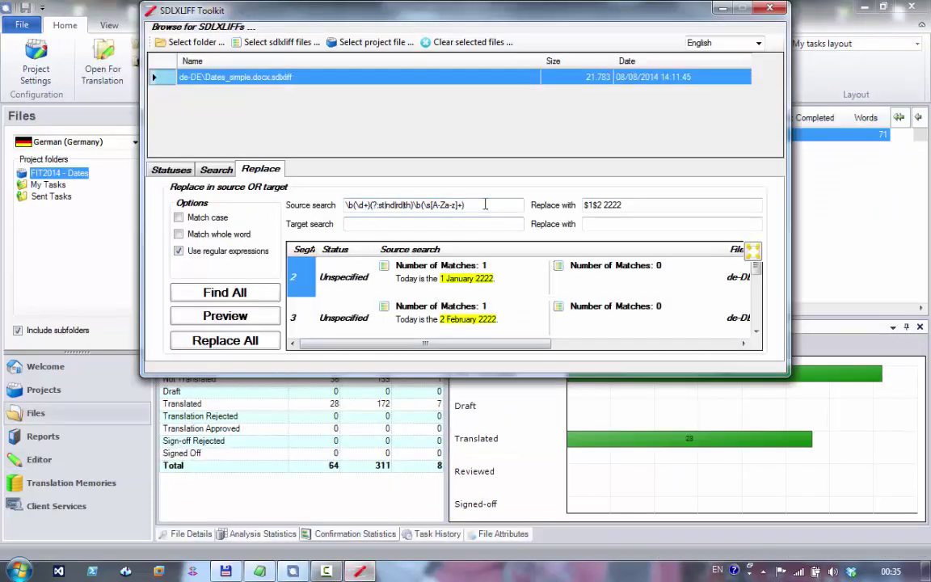
drag(483, 205, 343, 205)
key(ctrl+x)
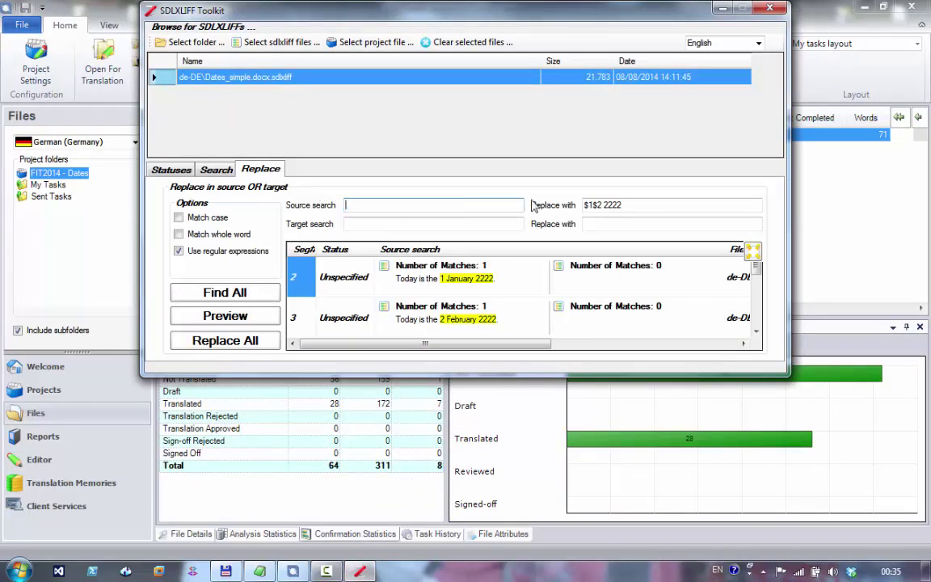
drag(623, 204, 579, 204)
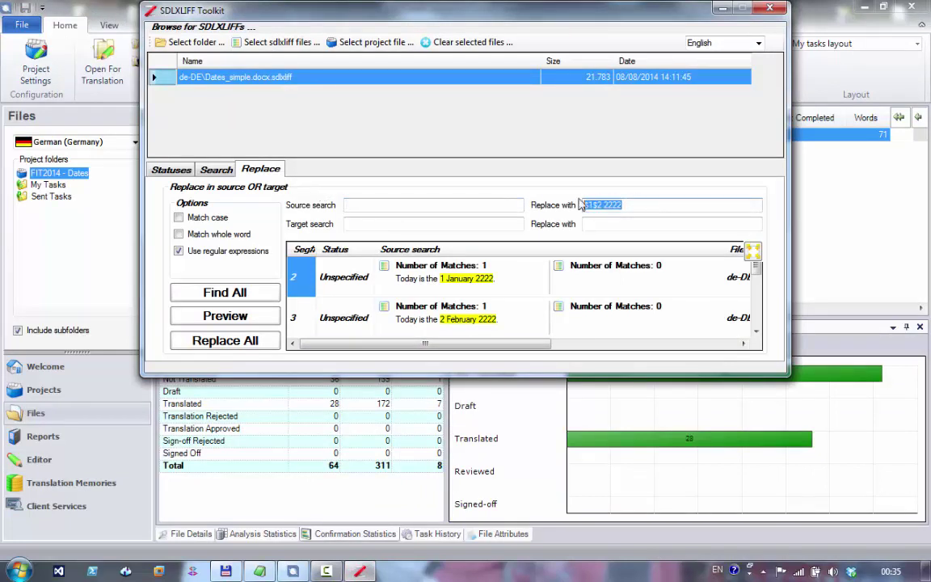
key(ctrl+x)
click(414, 223)
key(ctrl+v)
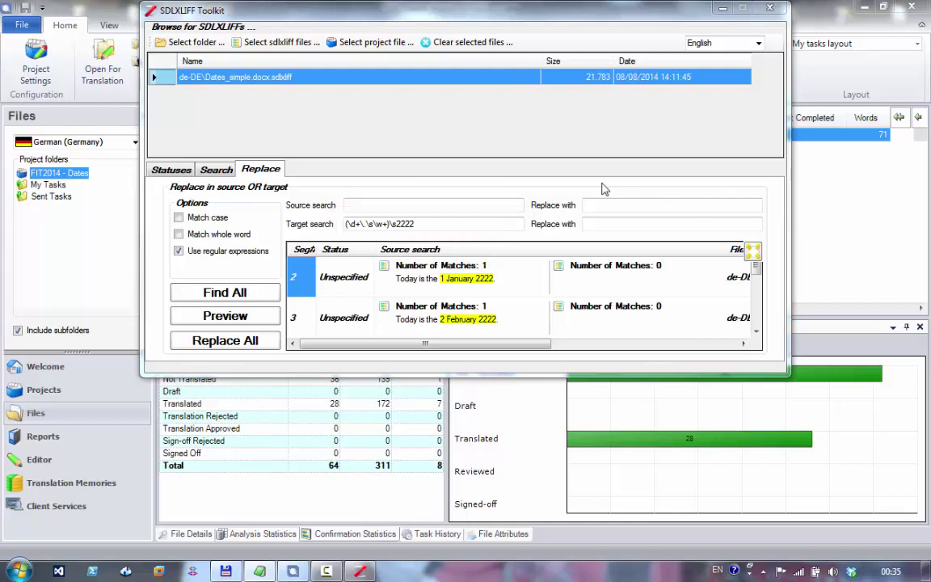
click(609, 224)
text($1)
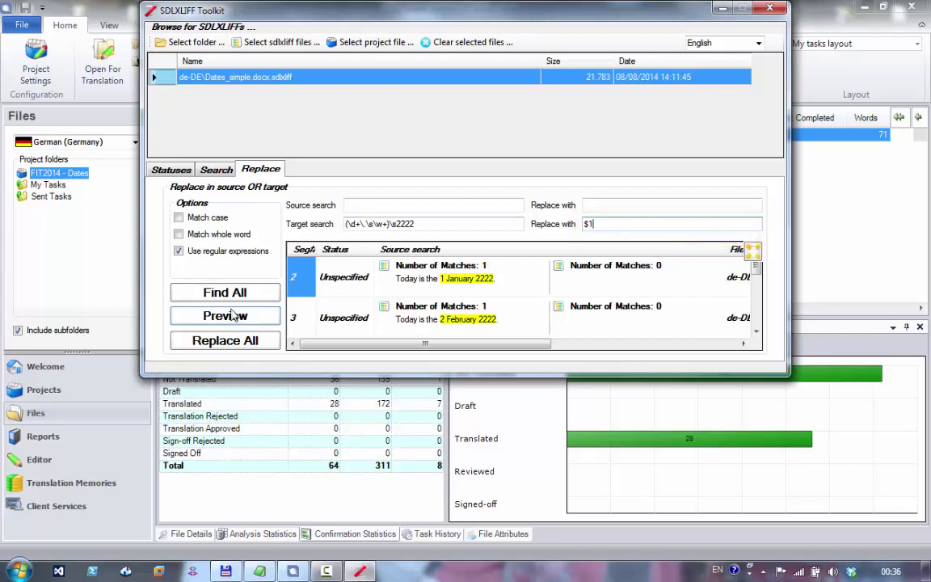
- Find all target matches, review the replacement preview in the enlarged results window and replace all of them
click(231, 293)
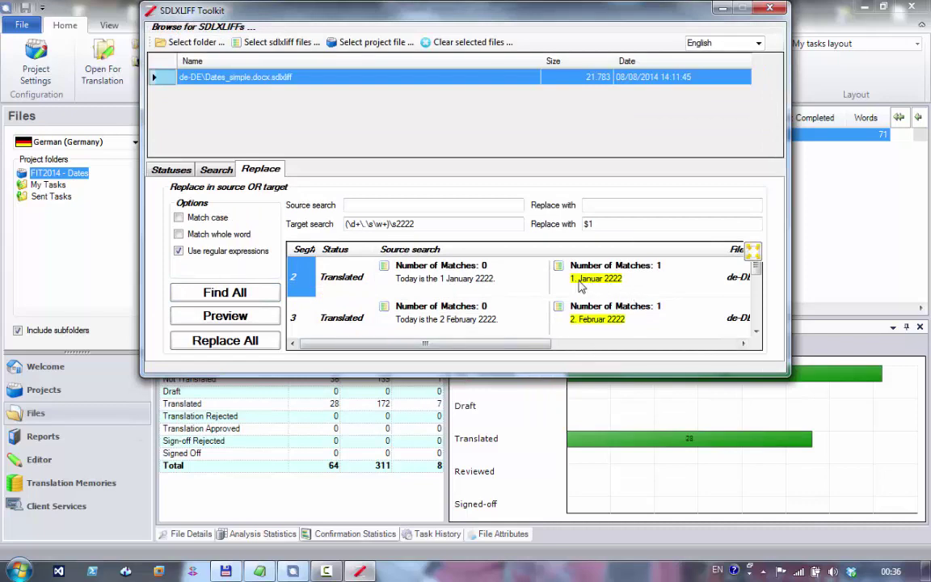
click(243, 319)
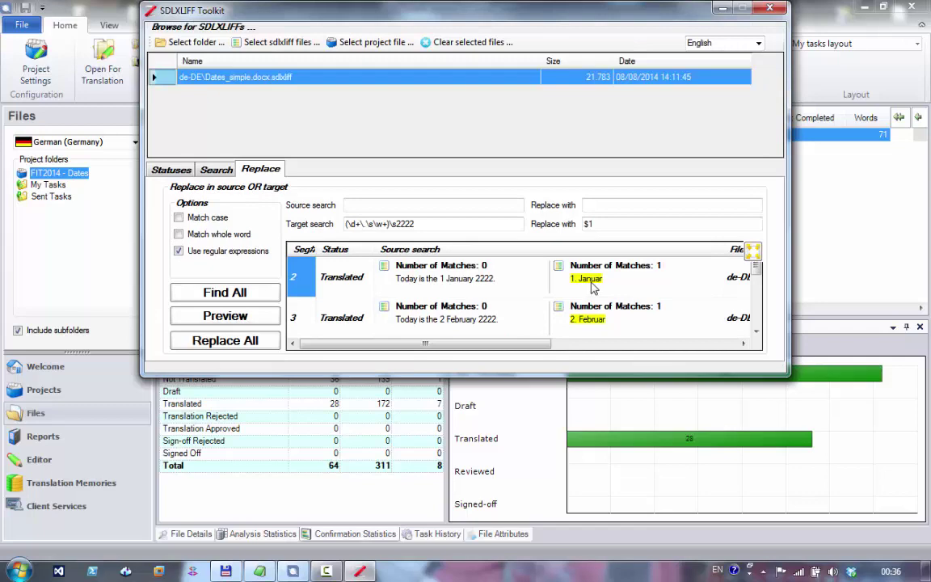
click(753, 252)
scroll(633, 236, down, 1)
scroll(633, 236, up, 1)
click(580, 99)
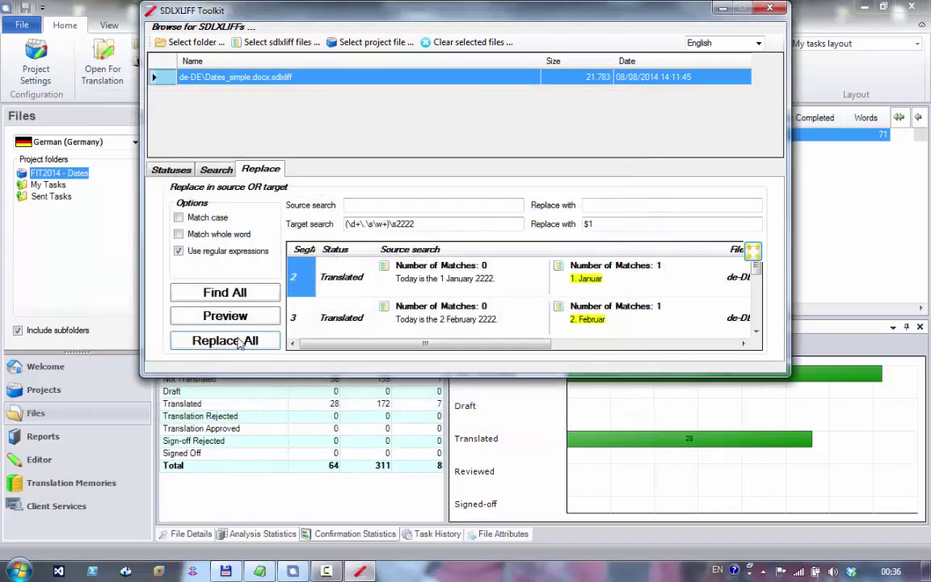
click(235, 341)
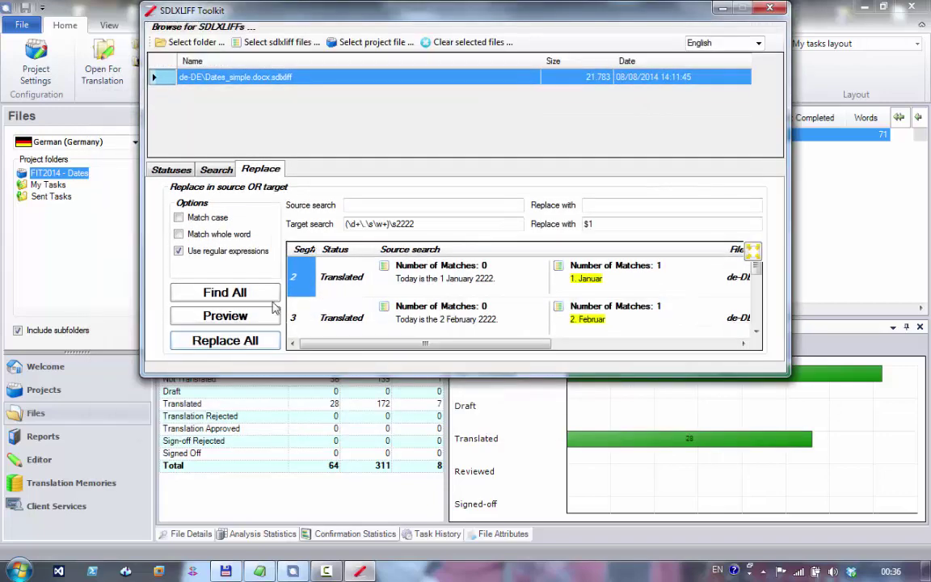
- Minimize the SDLXLIFF Toolkit and reopen Dates_simple.docx.sdlxliff in the Trados Studio Editor
click(722, 8)
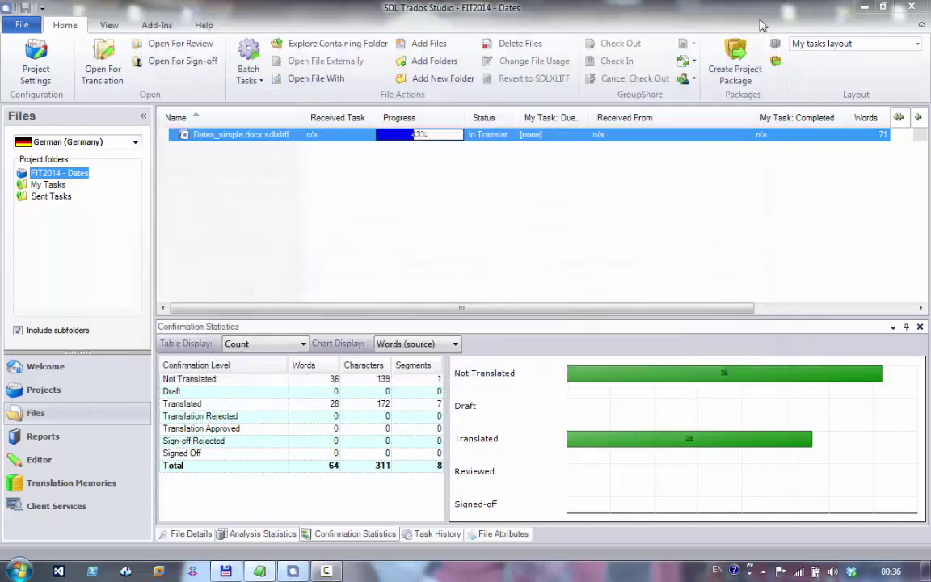
double_click(243, 135)
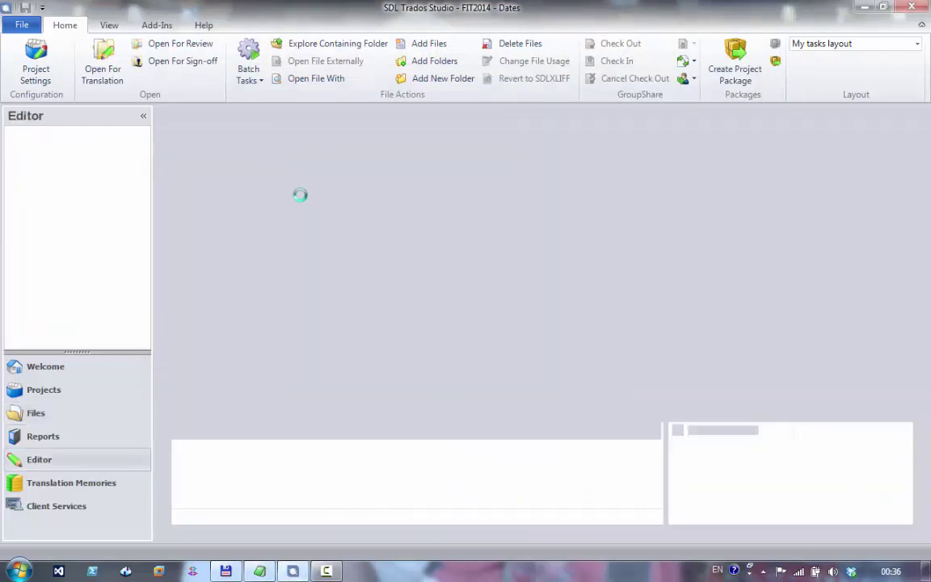